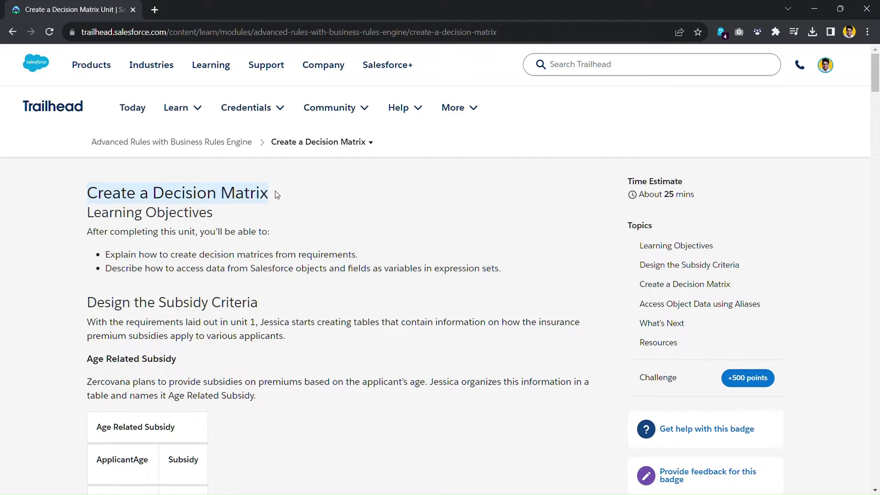
Read through the Create a Decision Matrix unit, from the matrix creation instructions down to the hands-on challenge
{"action": "scroll", "coordinate": [415, 255], "scroll_direction": "down", "scroll_amount": 10}
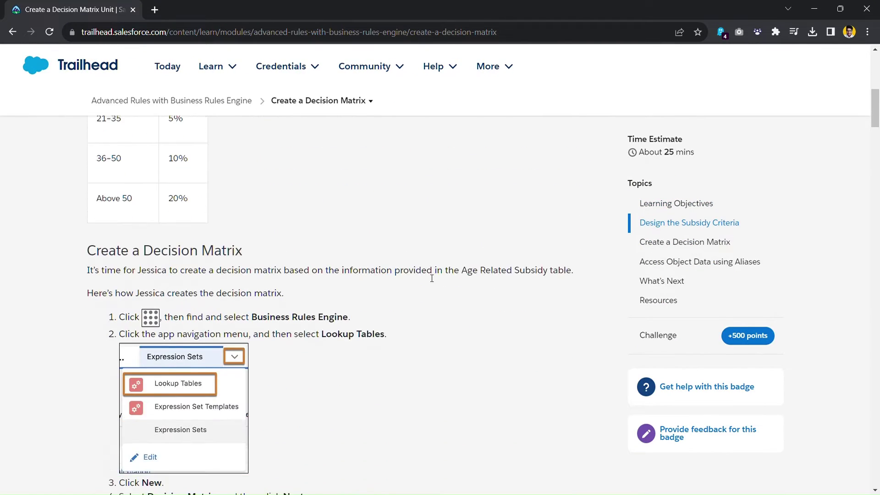
{"action": "scroll", "coordinate": [426, 276], "scroll_direction": "up", "scroll_amount": 1}
{"action": "scroll", "coordinate": [428, 276], "scroll_direction": "down", "scroll_amount": 1}
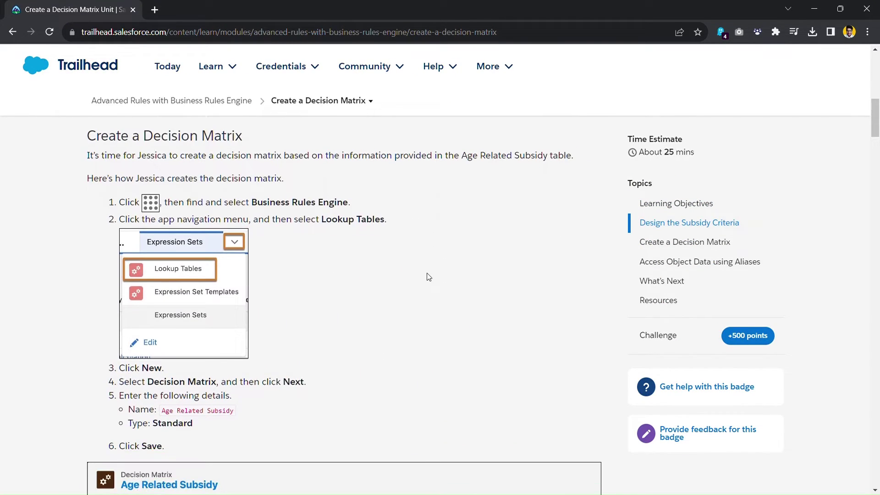
{"action": "left_click_drag", "start_coordinate": [176, 204], "coordinate": [350, 209]}
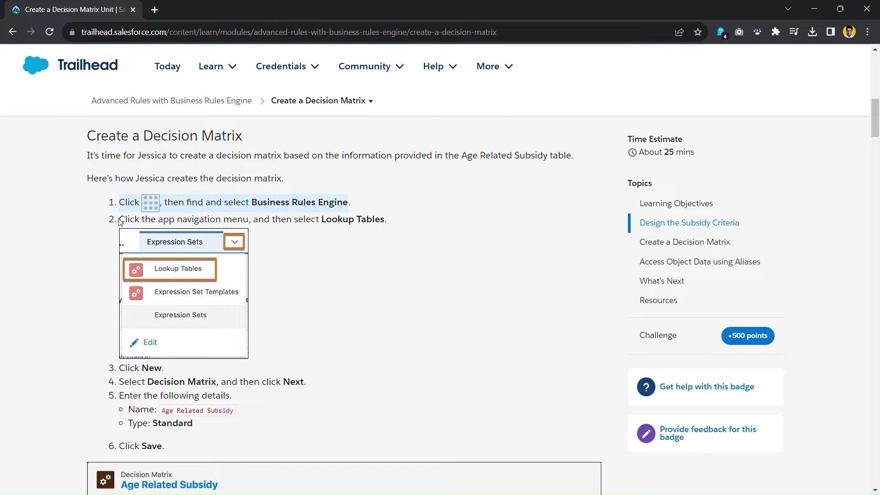
{"action": "left_click_drag", "start_coordinate": [121, 222], "coordinate": [384, 225]}
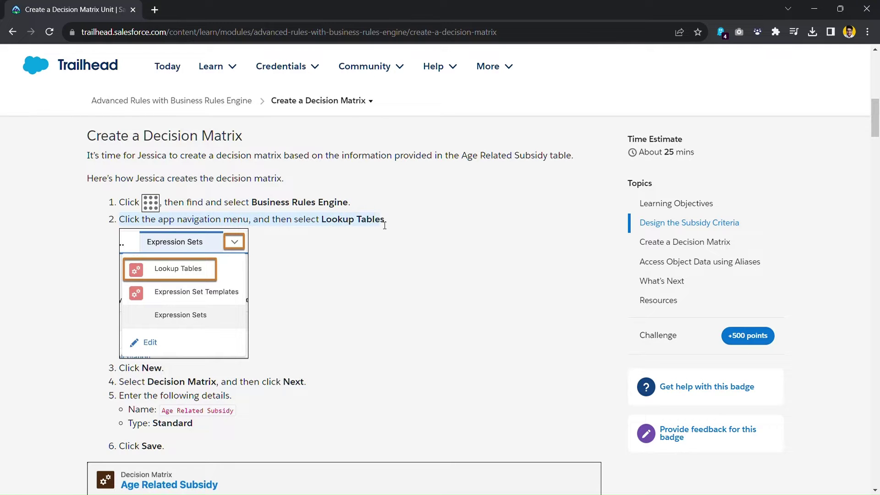
{"action": "left_click", "coordinate": [389, 224]}
{"action": "scroll", "coordinate": [377, 229], "scroll_direction": "down", "scroll_amount": 10}
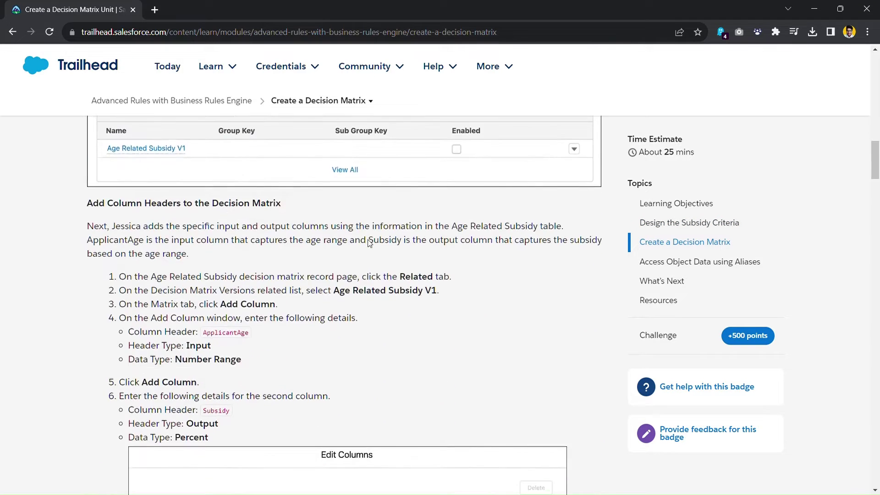
{"action": "scroll", "coordinate": [369, 243], "scroll_direction": "down", "scroll_amount": 20}
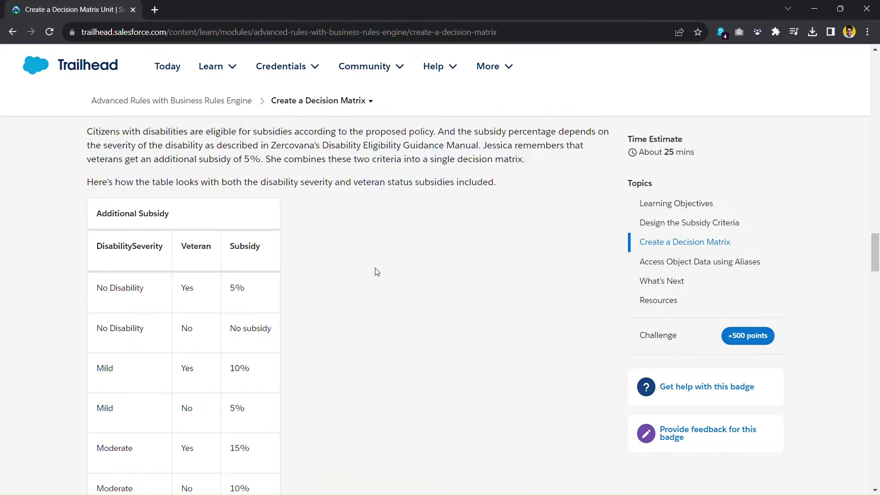
{"action": "scroll", "coordinate": [377, 272], "scroll_direction": "down", "scroll_amount": 20}
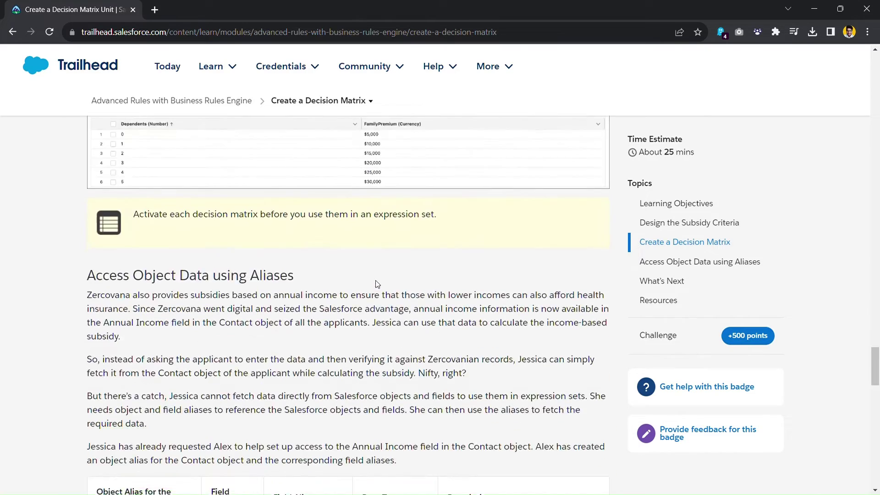
{"action": "scroll", "coordinate": [377, 284], "scroll_direction": "down", "scroll_amount": 20}
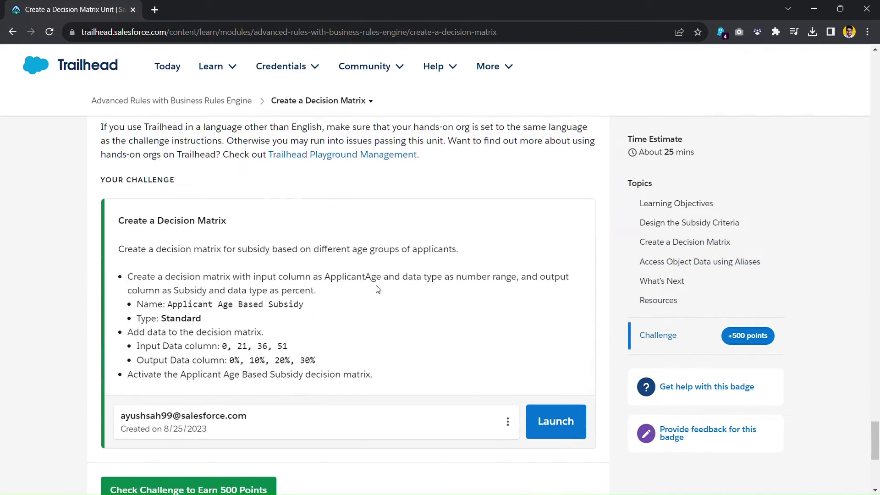
Launch the hands-on org from the challenge and read the requirements for the subsidy decision matrix and its columns
{"action": "scroll", "coordinate": [377, 289], "scroll_direction": "down", "scroll_amount": 2}
{"action": "left_click_drag", "start_coordinate": [118, 146], "coordinate": [236, 150]}
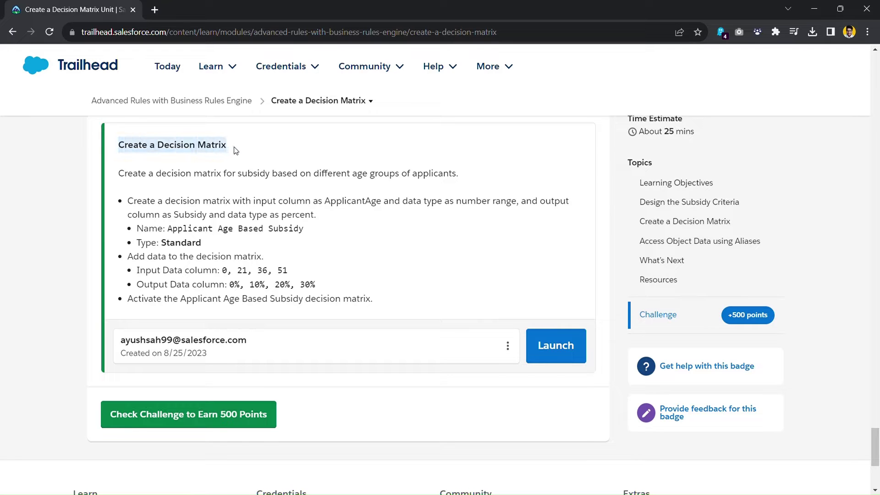
{"action": "left_click_drag", "start_coordinate": [127, 178], "coordinate": [138, 177]}
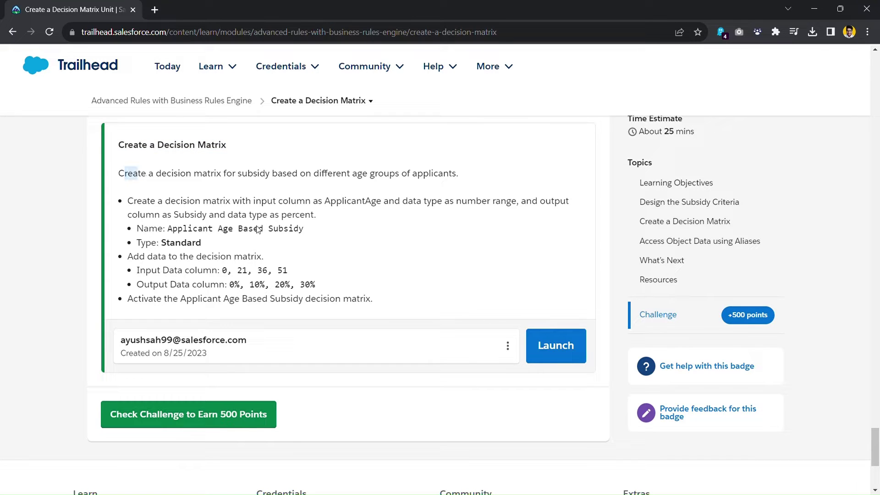
{"action": "left_click", "coordinate": [582, 362]}
{"action": "left_click", "coordinate": [89, 8]}
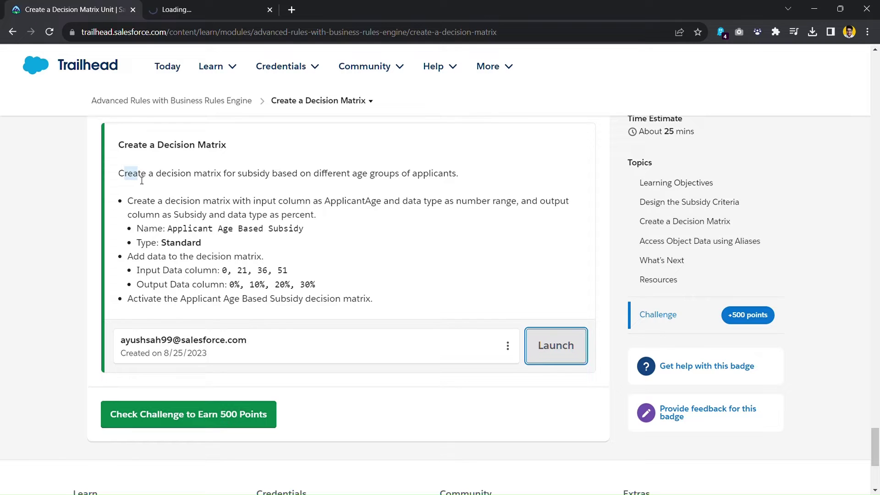
{"action": "left_click_drag", "start_coordinate": [117, 176], "coordinate": [456, 183]}
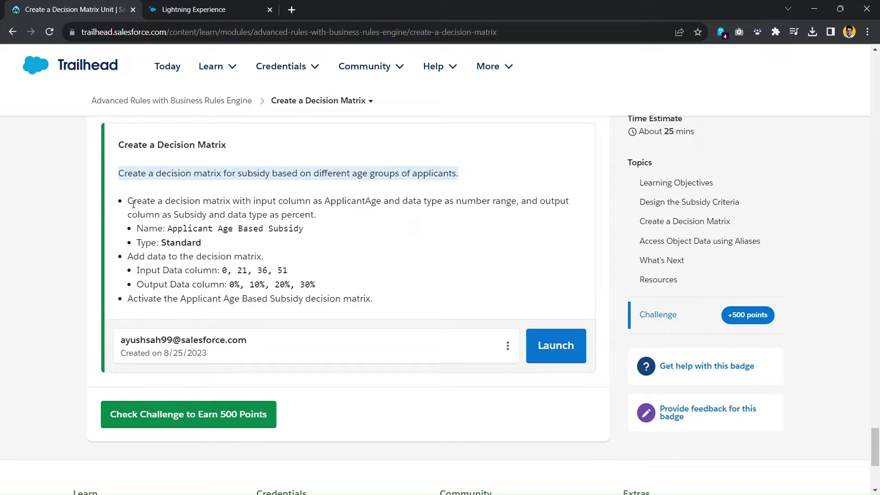
{"action": "left_click_drag", "start_coordinate": [131, 202], "coordinate": [567, 218]}
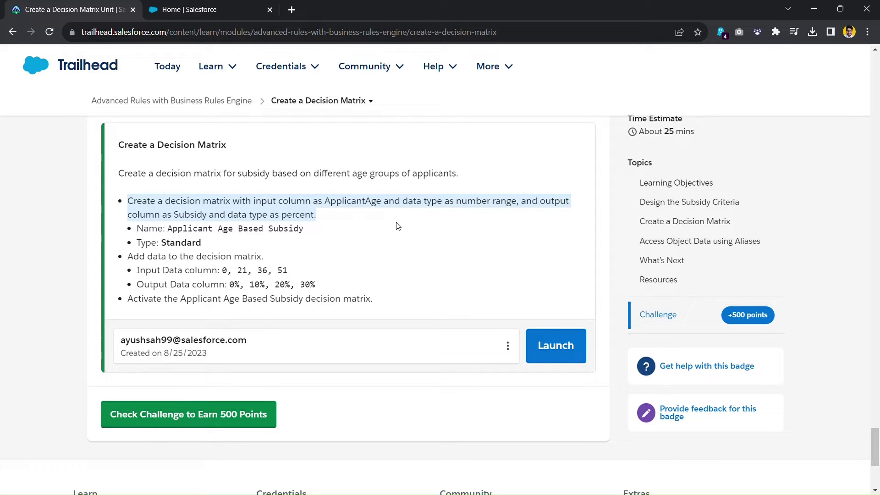
{"action": "left_click", "coordinate": [264, 253]}
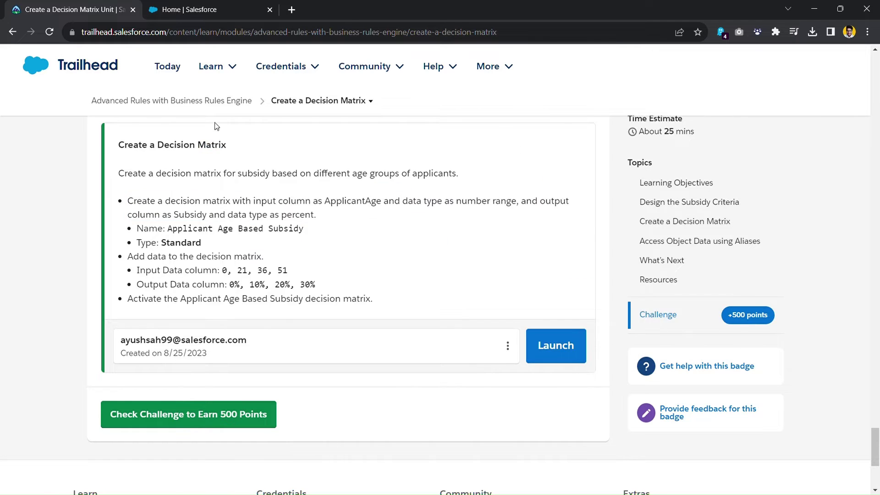
Switch to the launched Salesforce org, search its apps for "bus" and open Business Rules Engine
{"action": "mouse_move", "coordinate": [222, 82]}
{"action": "left_click", "coordinate": [214, 10]}
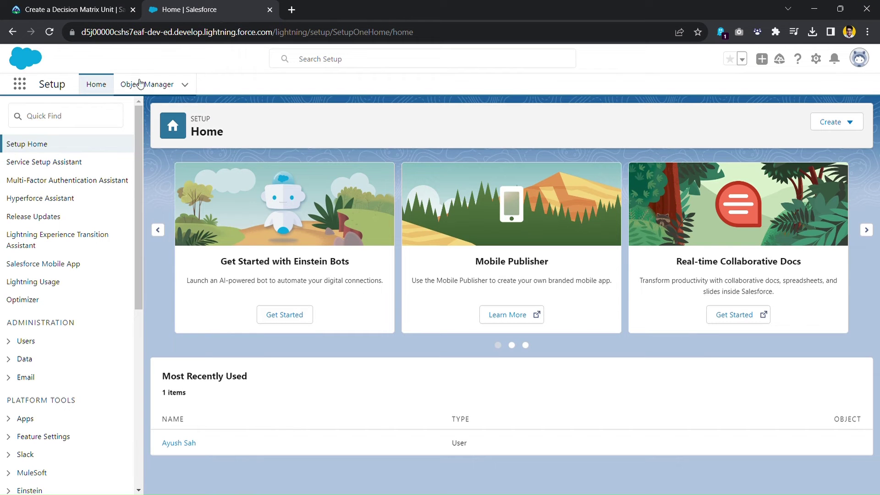
{"action": "left_click", "coordinate": [21, 84]}
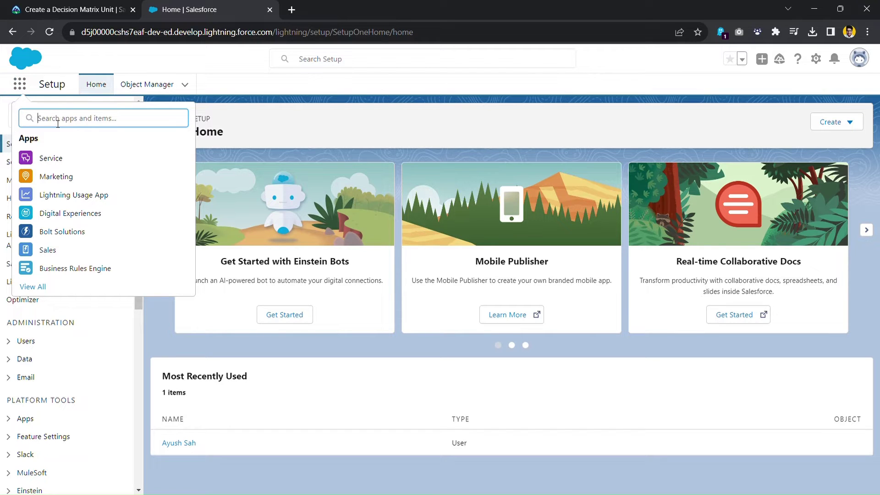
{"action": "type", "text": "bus"}
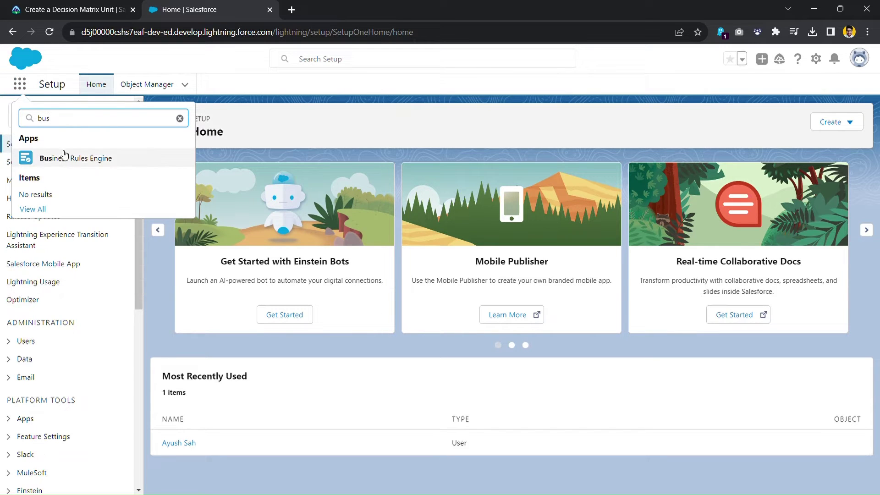
{"action": "left_click", "coordinate": [74, 162]}
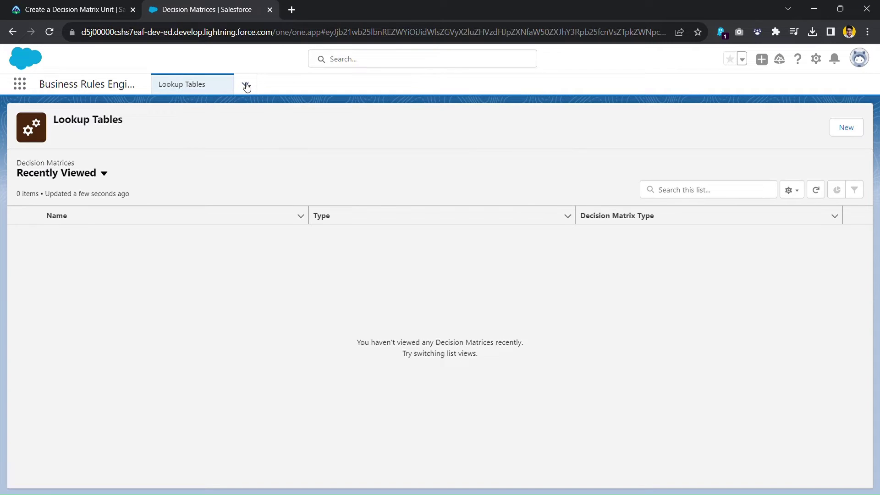
Go to Lookup Tables and start a new lookup table of type Decision Matrix
{"action": "left_click", "coordinate": [246, 85]}
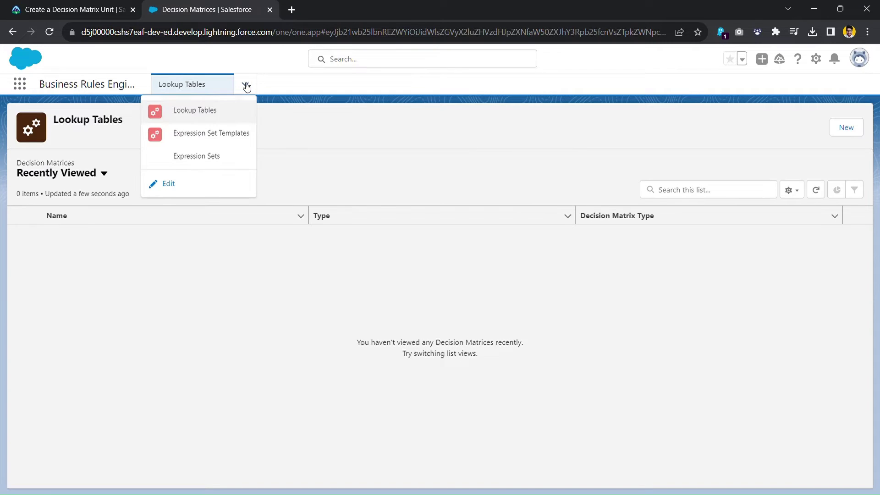
{"action": "left_click", "coordinate": [204, 116]}
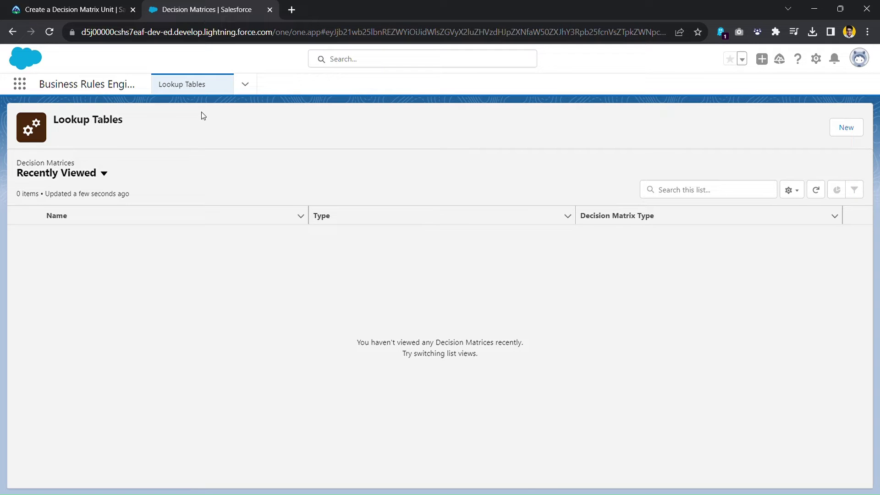
{"action": "left_click", "coordinate": [835, 133]}
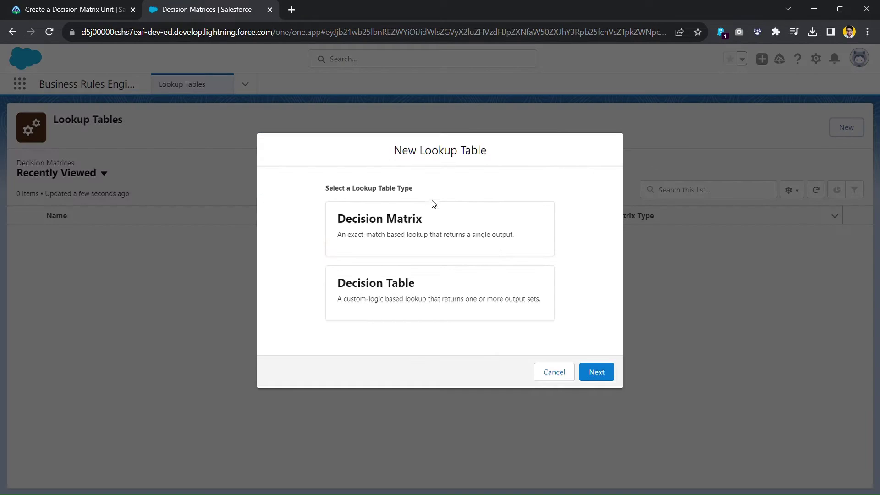
{"action": "left_click", "coordinate": [427, 224]}
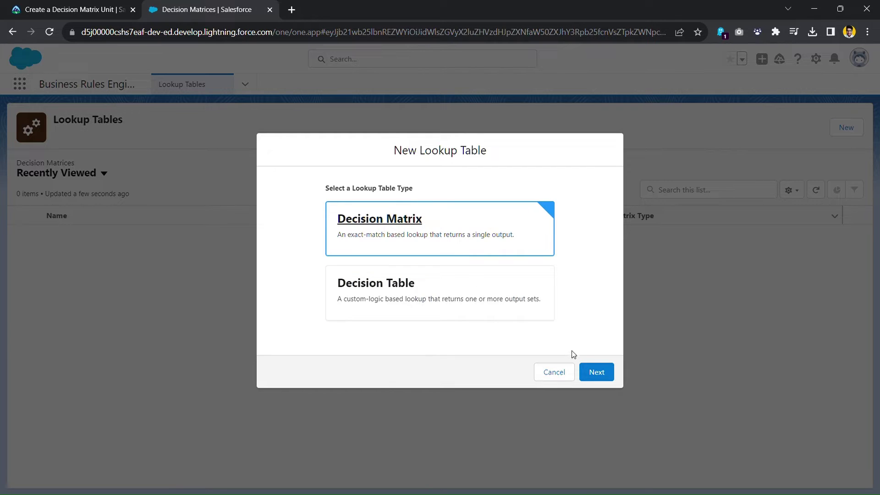
{"action": "left_click", "coordinate": [596, 373]}
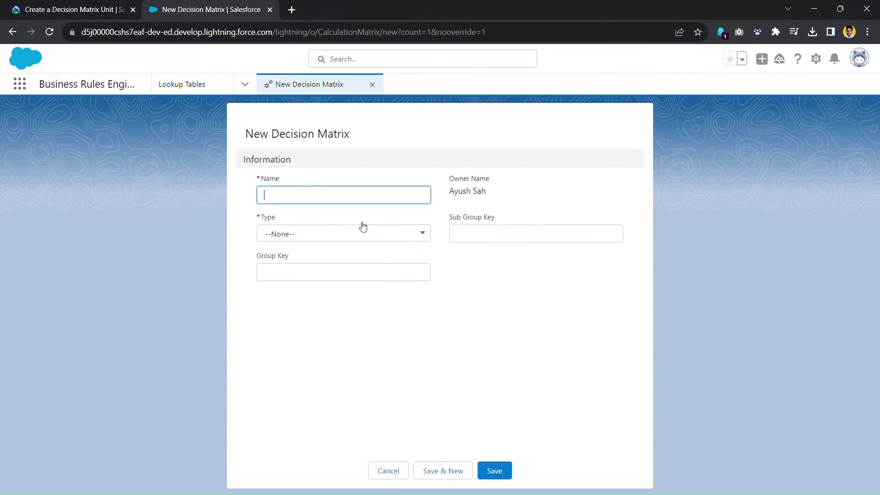
Copy the required name from the challenge and name the new decision matrix "Applicant Age Based Subsidy"
{"action": "left_click", "coordinate": [73, 9]}
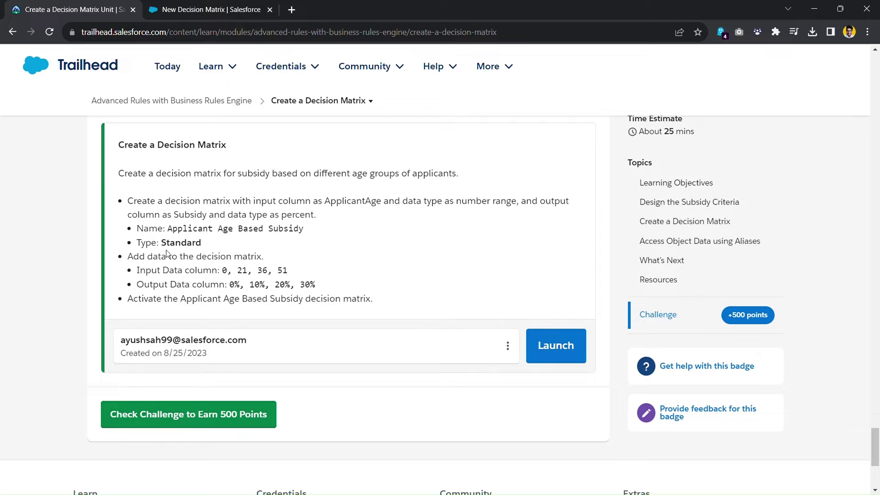
{"action": "left_click_drag", "start_coordinate": [169, 230], "coordinate": [305, 232]}
{"action": "key", "text": "ctrl+c"}
{"action": "key", "text": "ctrl+Tab"}
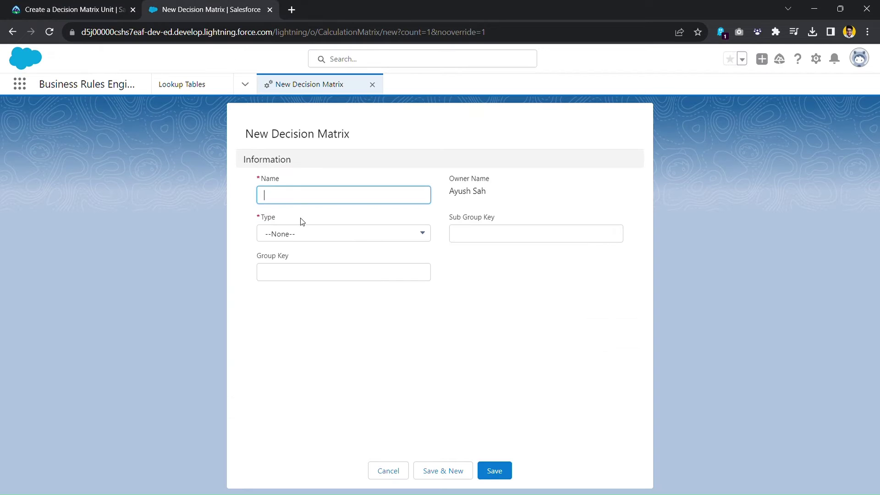
{"action": "key", "text": "ctrl+v"}
Check the required type in the challenge and set the new decision matrix's Type to Standard
{"action": "left_click", "coordinate": [96, 5]}
{"action": "left_click_drag", "start_coordinate": [137, 244], "coordinate": [201, 242]}
{"action": "left_click", "coordinate": [199, 10]}
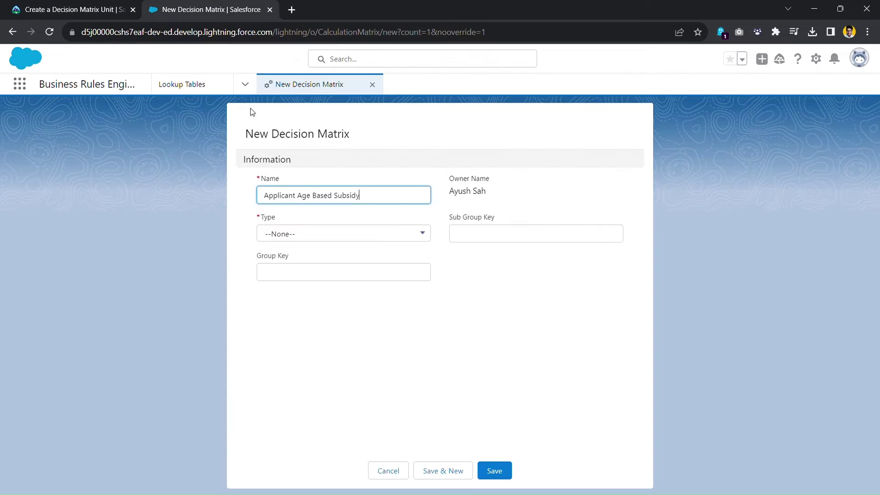
{"action": "left_click", "coordinate": [315, 236]}
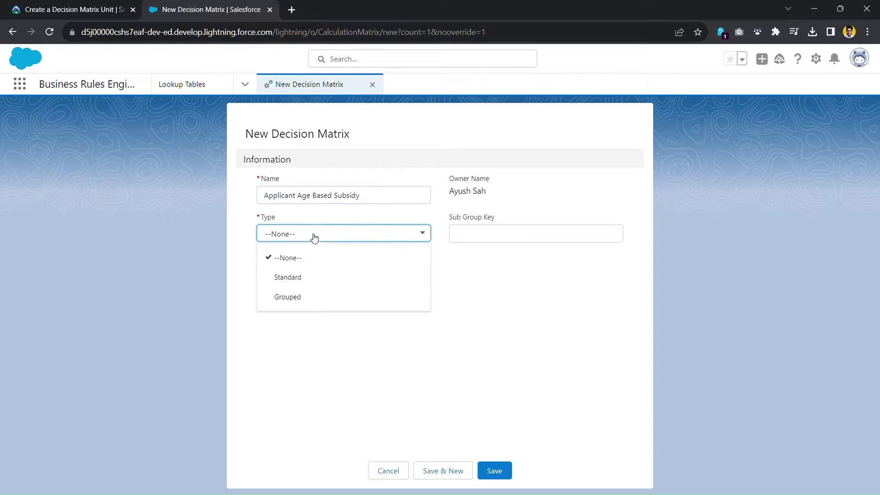
{"action": "left_click", "coordinate": [306, 278]}
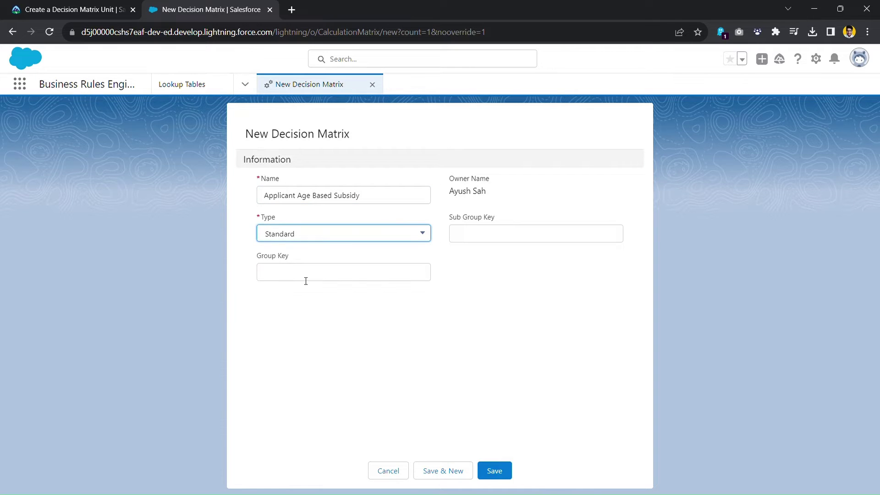
Check the challenge's instruction about adding data, return to the org and save the new decision matrix
{"action": "left_click", "coordinate": [85, 9]}
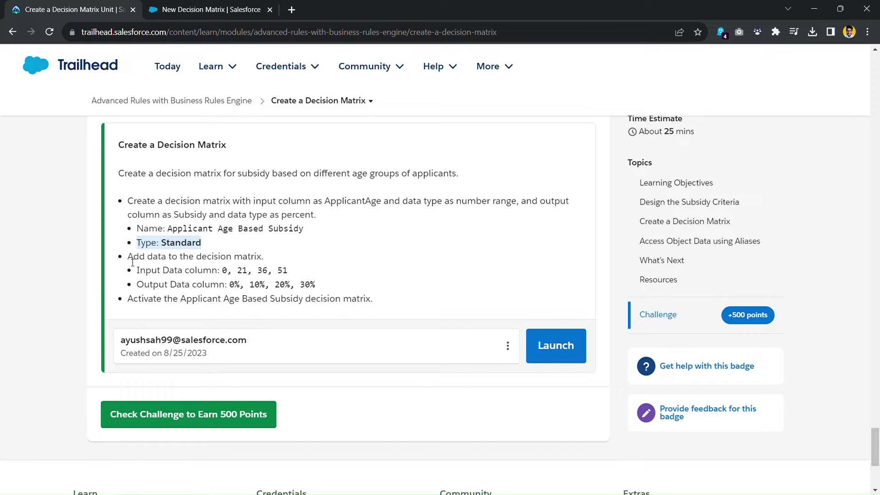
{"action": "left_click_drag", "start_coordinate": [133, 263], "coordinate": [252, 263]}
{"action": "left_click", "coordinate": [265, 261]}
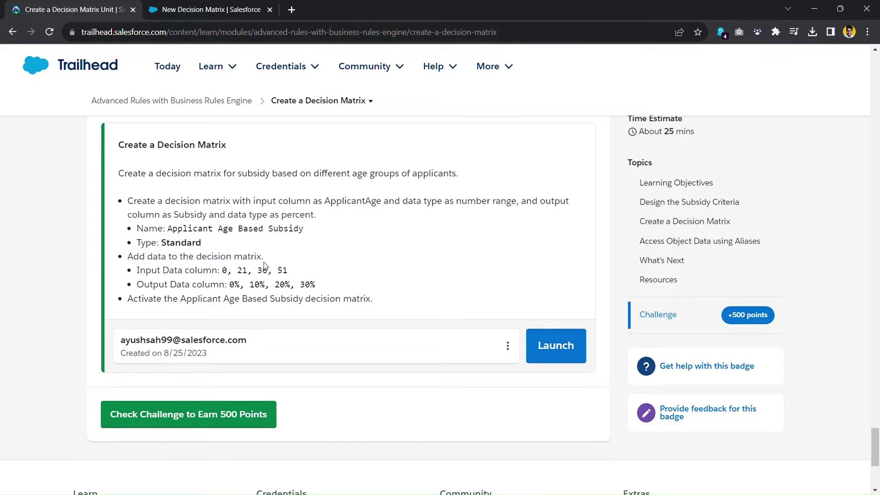
{"action": "triple_click", "coordinate": [264, 262]}
{"action": "left_click", "coordinate": [215, 11]}
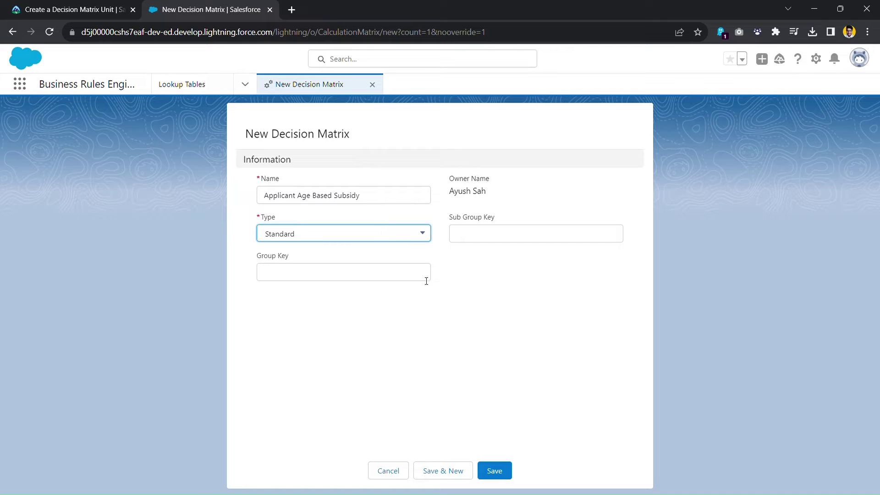
{"action": "left_click", "coordinate": [499, 471]}
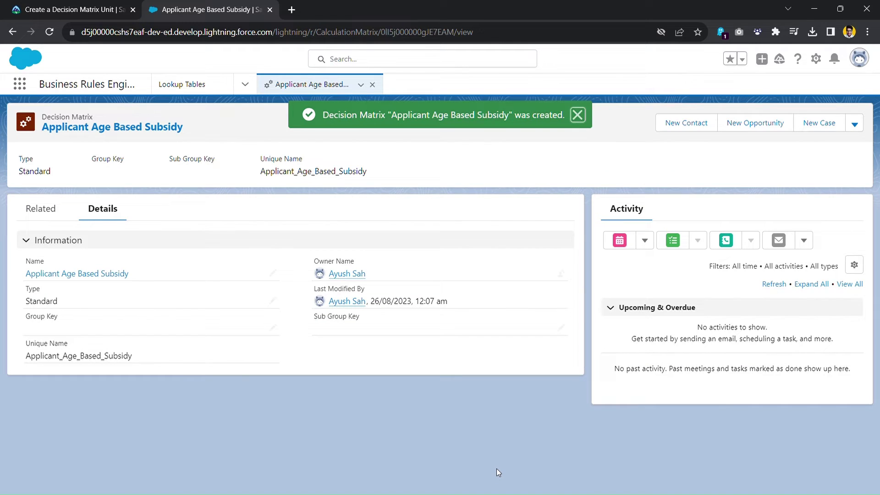
Open the Applicant Age Based Subsidy V1 version from the decision matrix's related versions and start adding a column to its matrix
{"action": "left_click", "coordinate": [49, 212]}
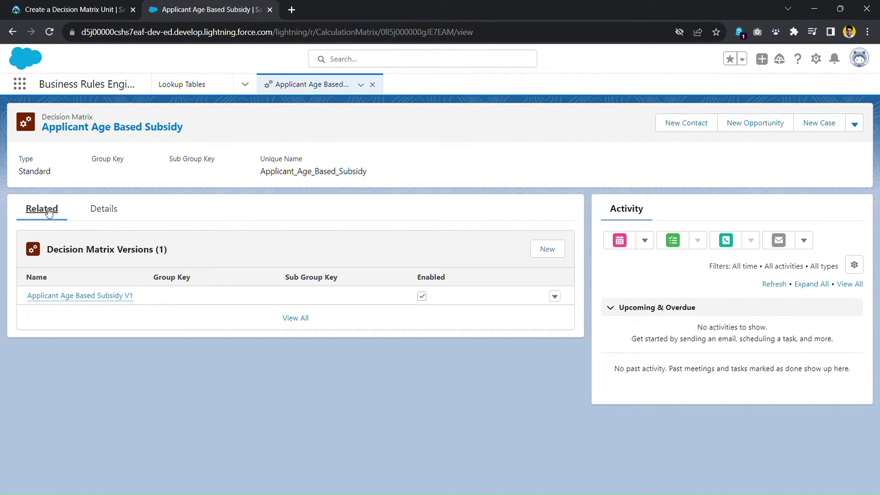
{"action": "left_click", "coordinate": [99, 297]}
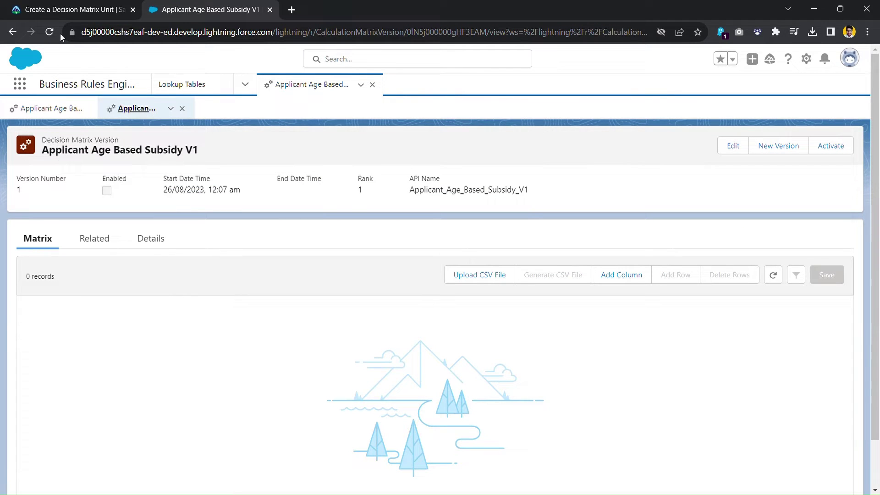
{"action": "left_click", "coordinate": [618, 277]}
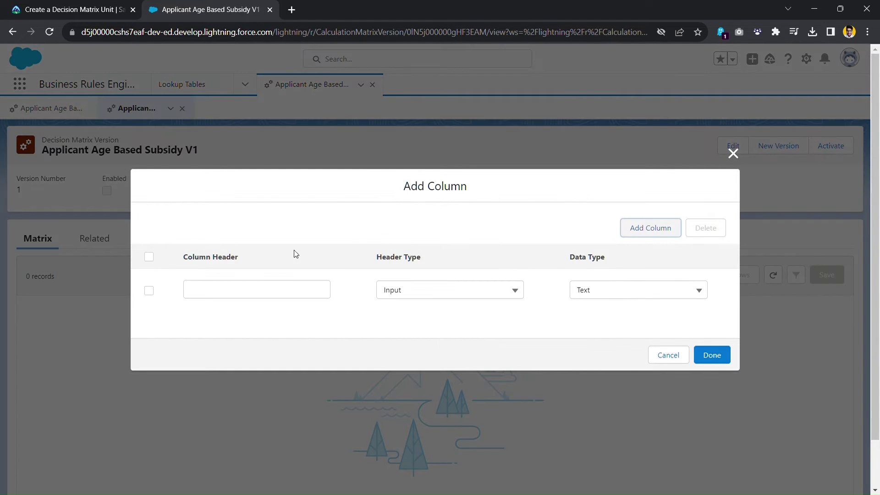
Copy the input column name from the challenge and enter "ApplicantAge" as the new column's header
{"action": "left_click", "coordinate": [11, 4]}
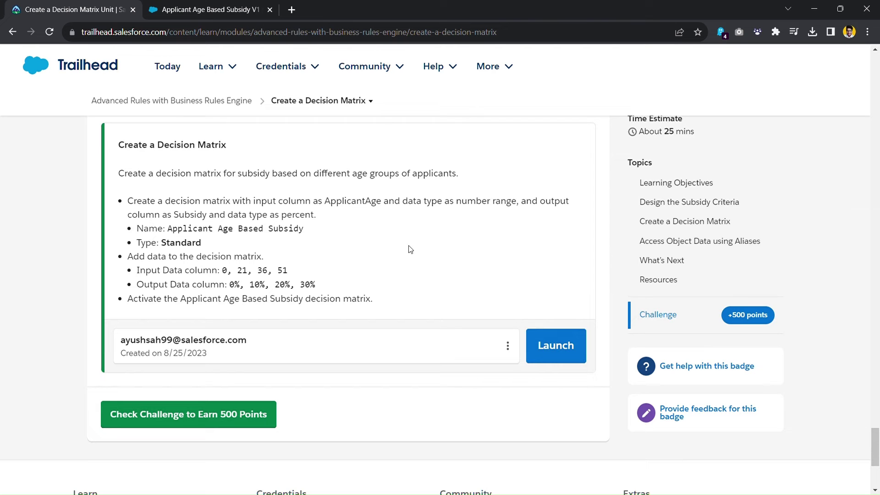
{"action": "left_click_drag", "start_coordinate": [134, 203], "coordinate": [344, 205]}
{"action": "double_click", "coordinate": [349, 206]}
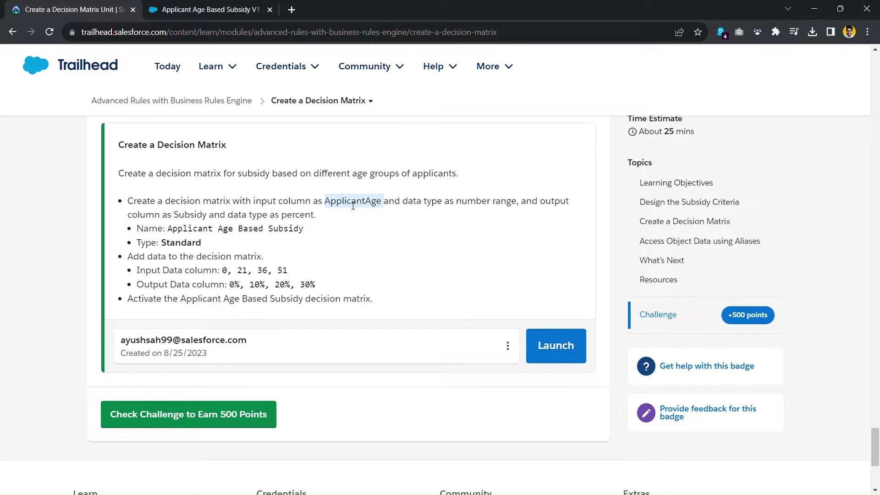
{"action": "left_click", "coordinate": [335, 207]}
{"action": "left_click_drag", "start_coordinate": [280, 206], "coordinate": [384, 208]}
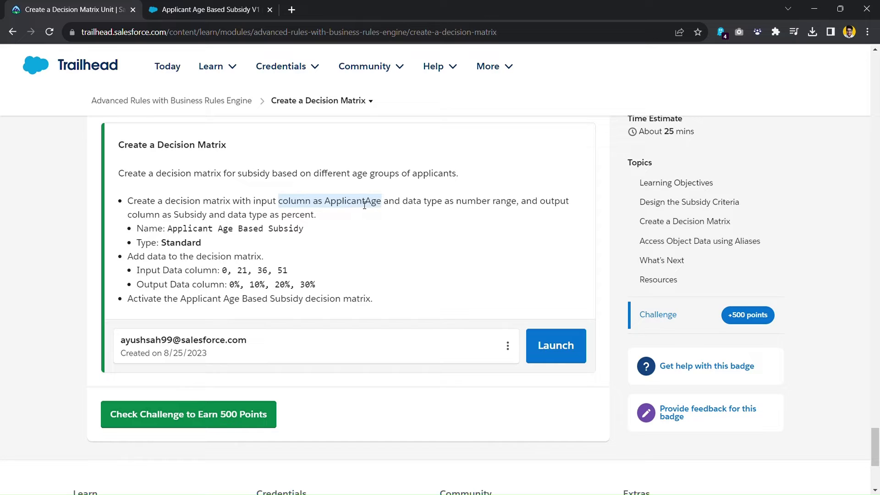
{"action": "double_click", "coordinate": [364, 206]}
{"action": "key", "text": "ctrl+c"}
{"action": "left_click", "coordinate": [229, 5]}
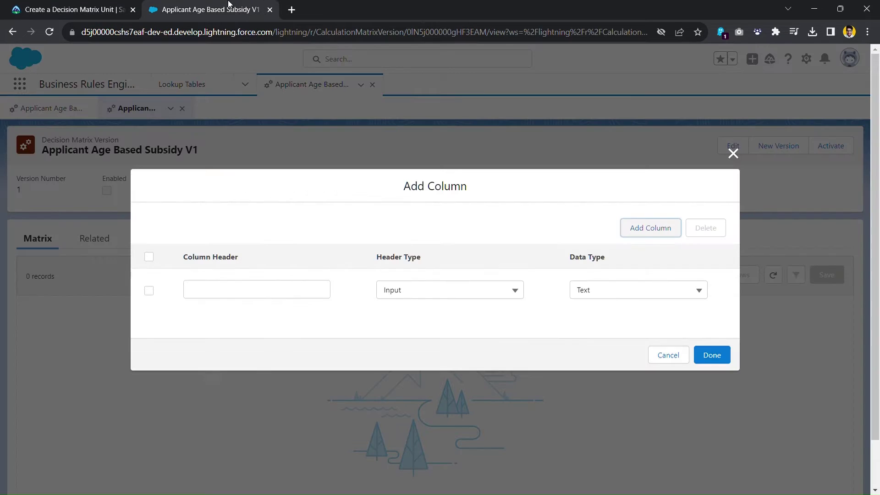
{"action": "left_click", "coordinate": [220, 289]}
{"action": "key", "text": "ctrl+v"}
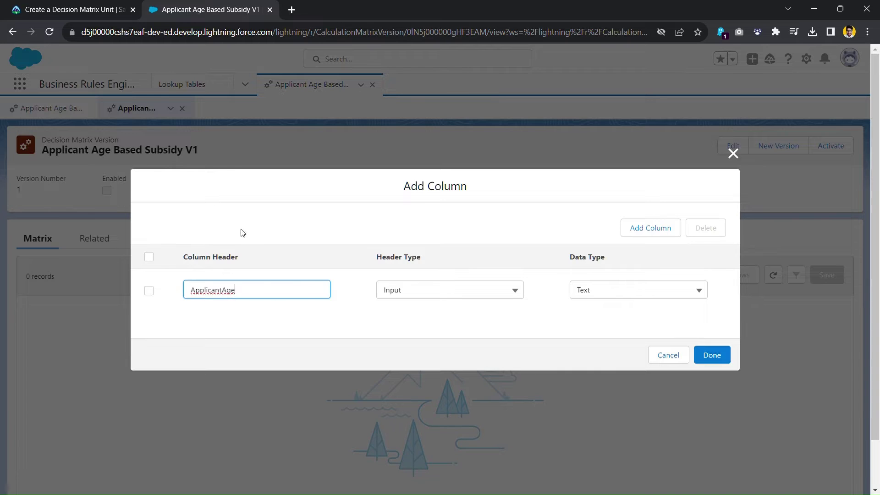
Check the challenge's column requirements, set the ApplicantAge data type to Number Range and add the input column to the matrix
{"action": "left_click", "coordinate": [27, 8]}
{"action": "left_click_drag", "start_coordinate": [403, 204], "coordinate": [518, 205]}
{"action": "left_click", "coordinate": [225, 9]}
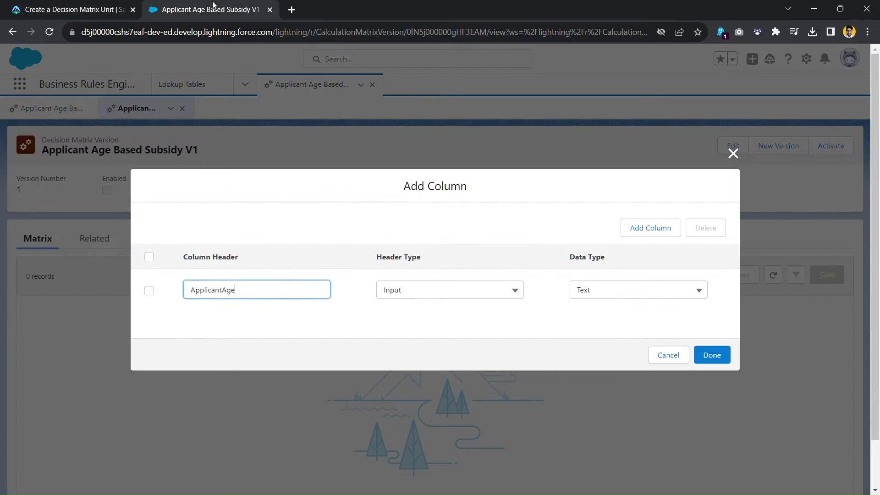
{"action": "left_click", "coordinate": [598, 298]}
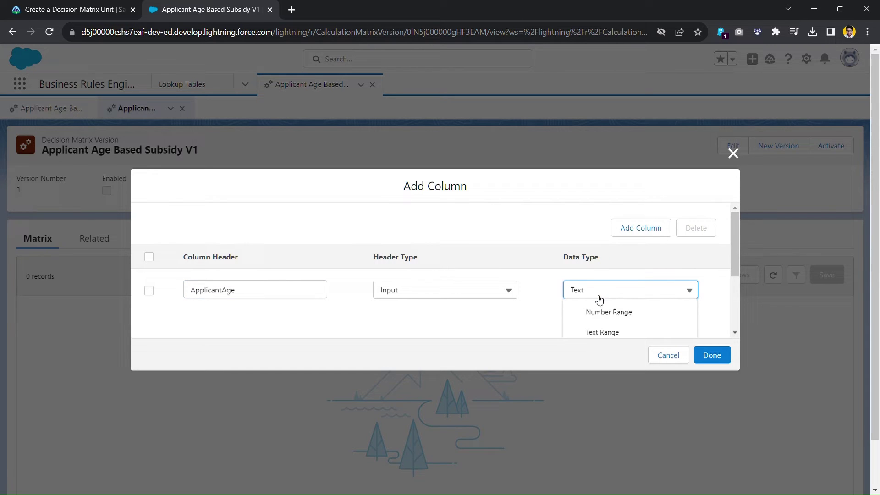
{"action": "left_click", "coordinate": [612, 316]}
{"action": "left_click", "coordinate": [97, 5]}
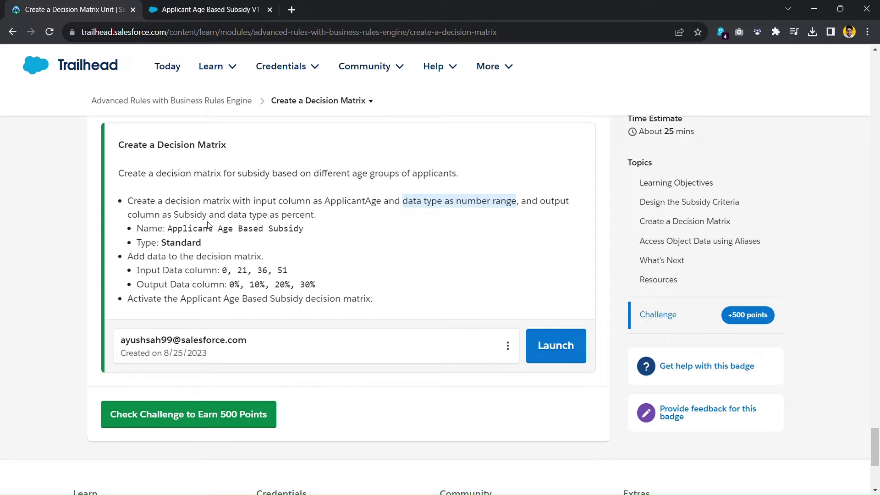
{"action": "left_click", "coordinate": [207, 9]}
{"action": "left_click", "coordinate": [712, 355]}
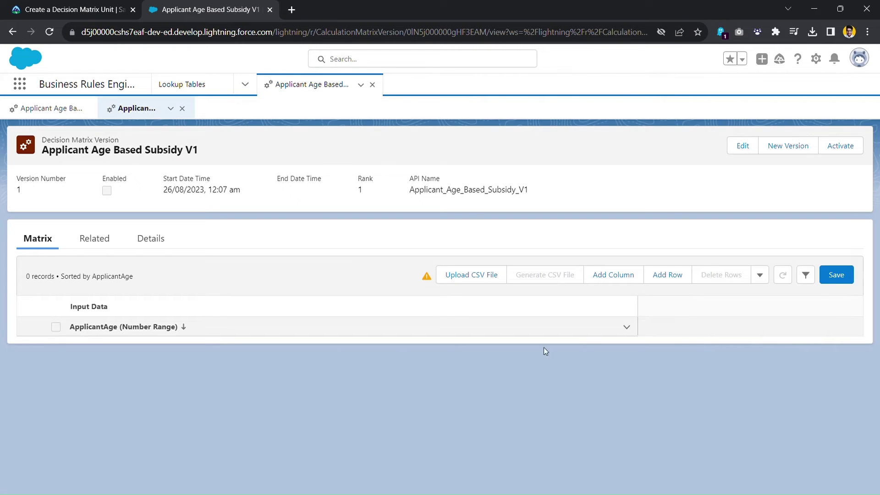
Check the input data values in the challenge and add a first matrix row with ApplicantAge 0
{"action": "left_click", "coordinate": [88, 5]}
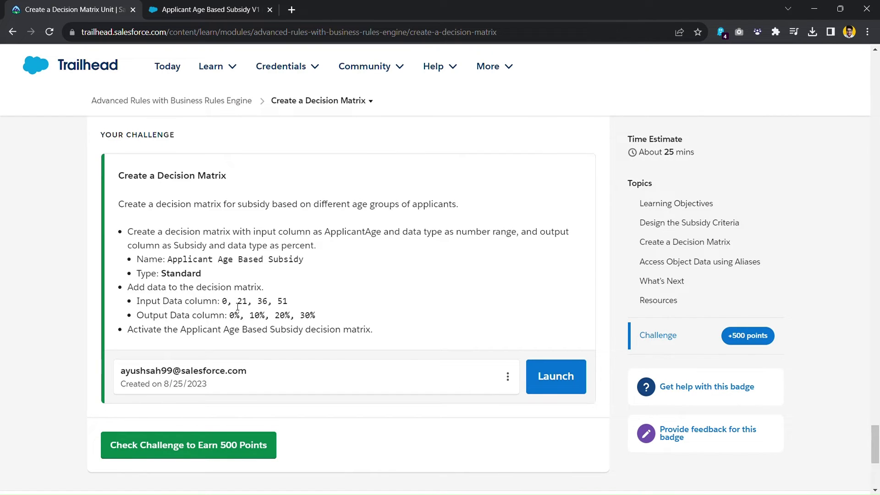
{"action": "left_click", "coordinate": [204, 9]}
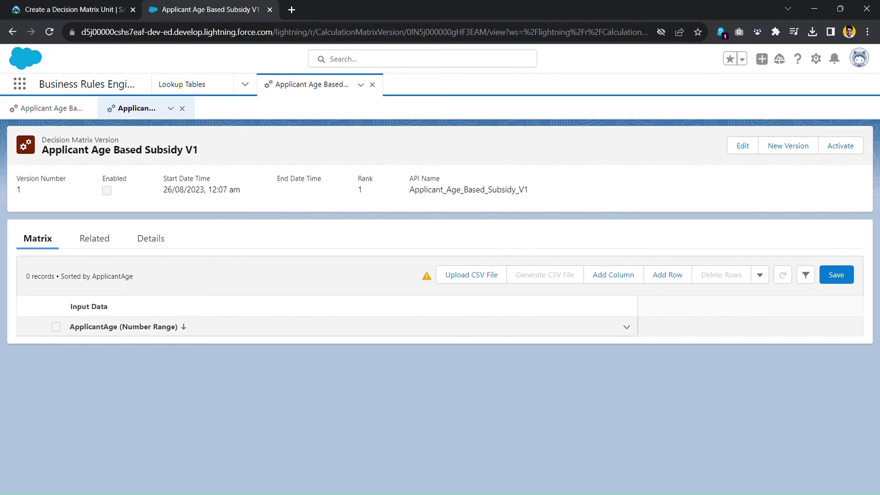
{"action": "left_click", "coordinate": [668, 275]}
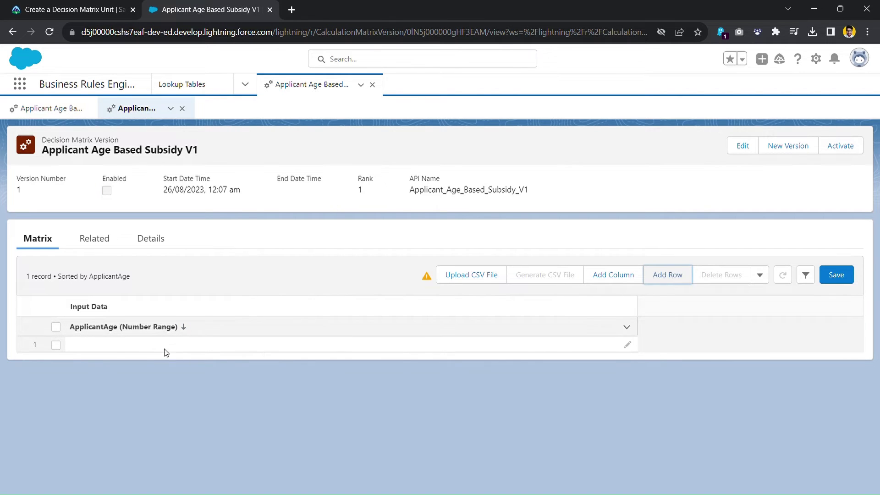
{"action": "left_click", "coordinate": [124, 346]}
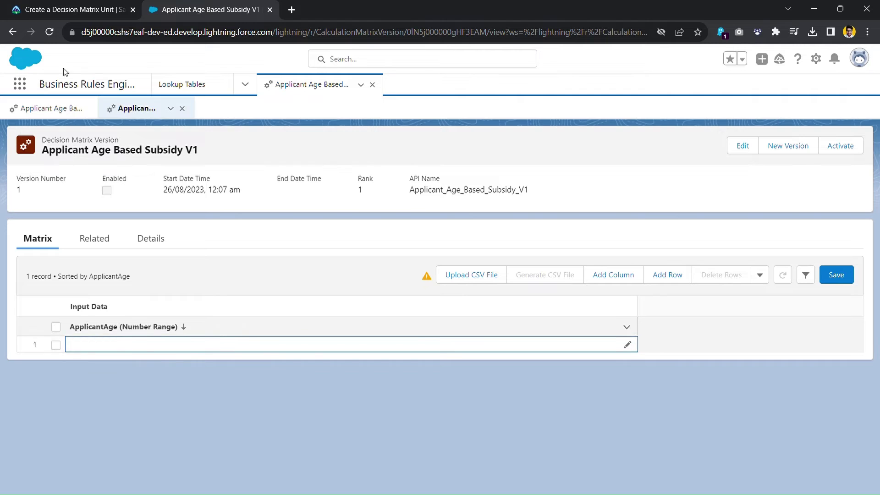
{"action": "left_click", "coordinate": [69, 9]}
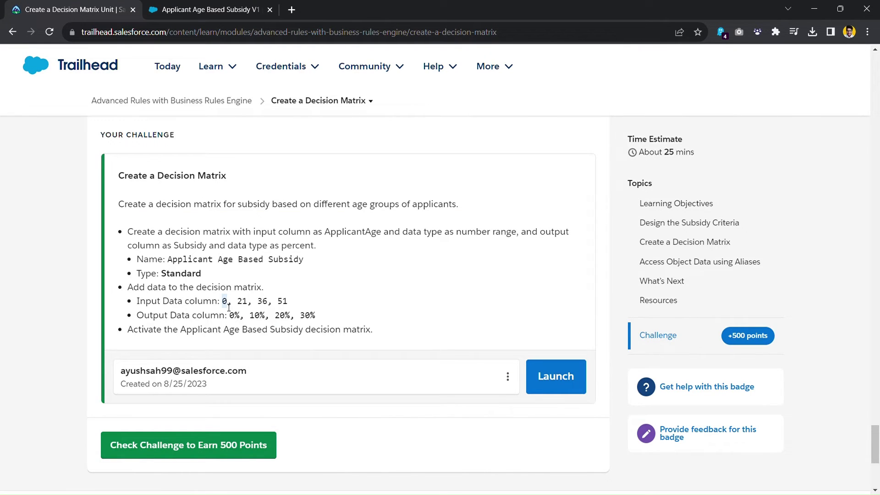
{"action": "left_click", "coordinate": [204, 9]}
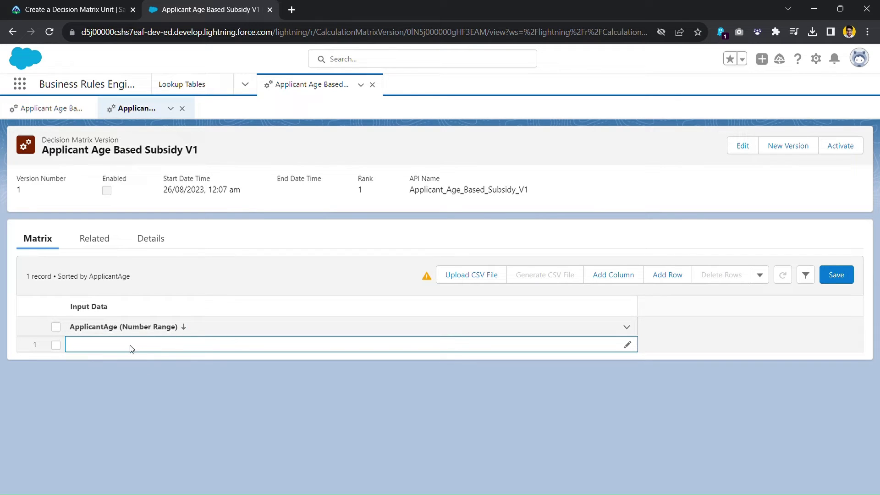
{"action": "left_click", "coordinate": [626, 346]}
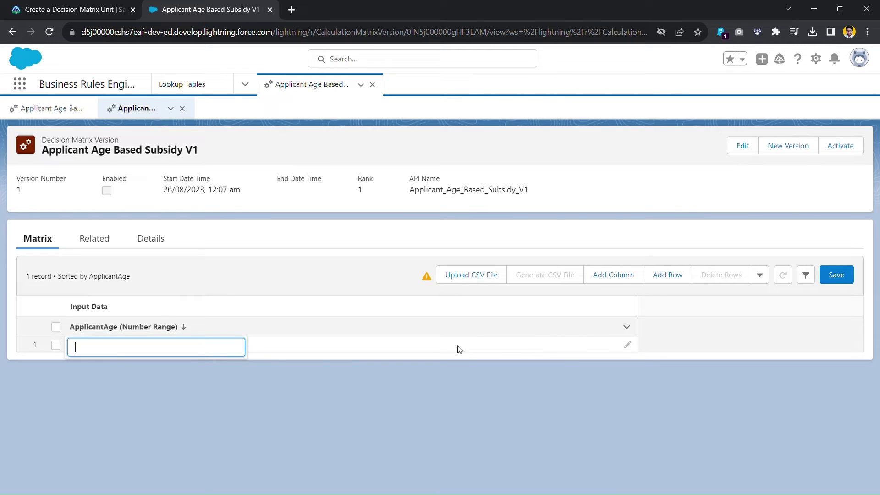
{"action": "type", "text": "0"}
{"action": "left_click", "coordinate": [284, 370]}
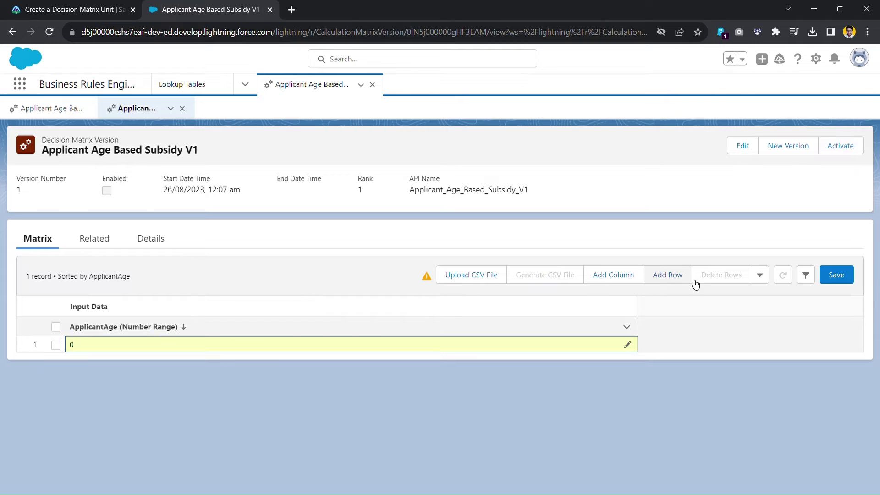
Add a second matrix row and set its ApplicantAge to 21, the next input value in the challenge
{"action": "left_click", "coordinate": [674, 280]}
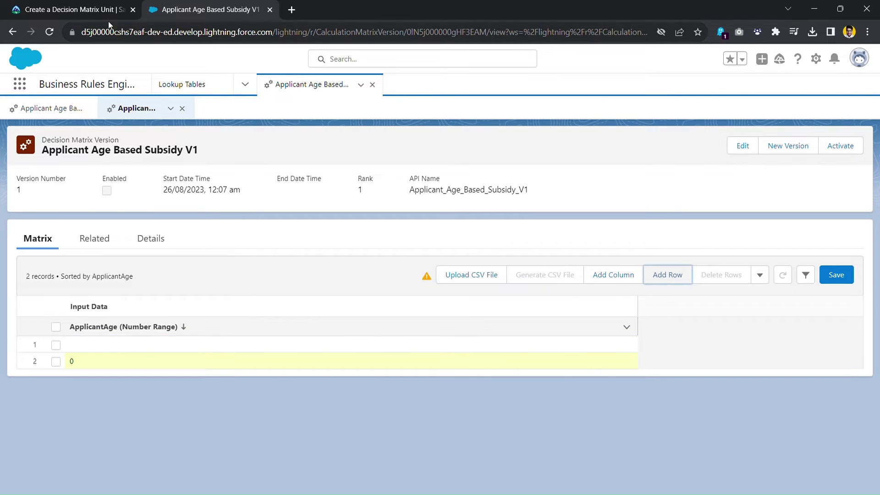
{"action": "left_click", "coordinate": [73, 9]}
{"action": "double_click", "coordinate": [245, 304]}
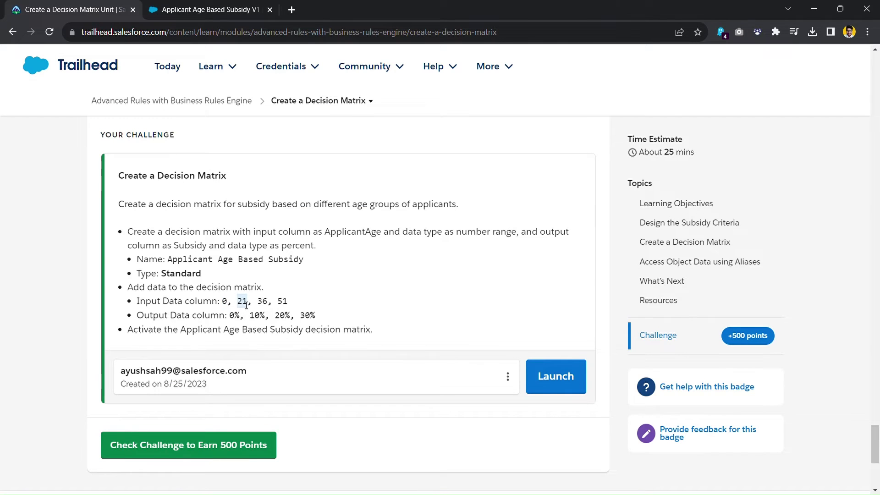
{"action": "left_click", "coordinate": [250, 10]}
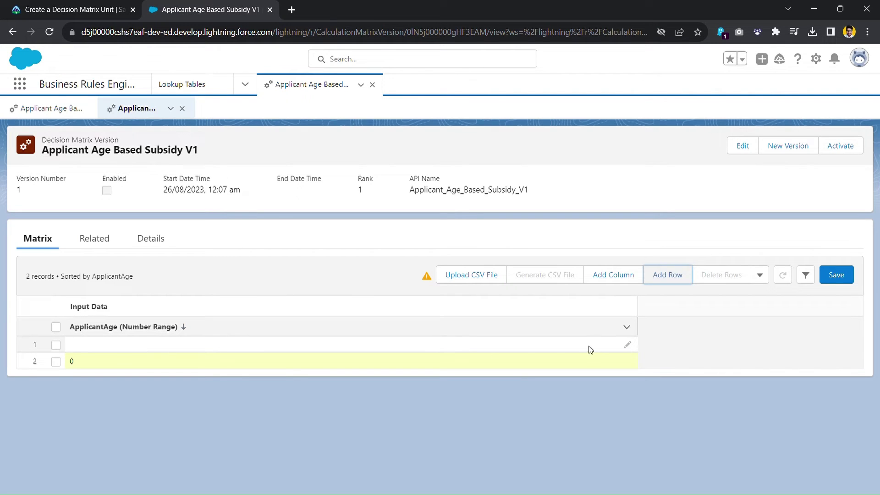
{"action": "left_click", "coordinate": [627, 345]}
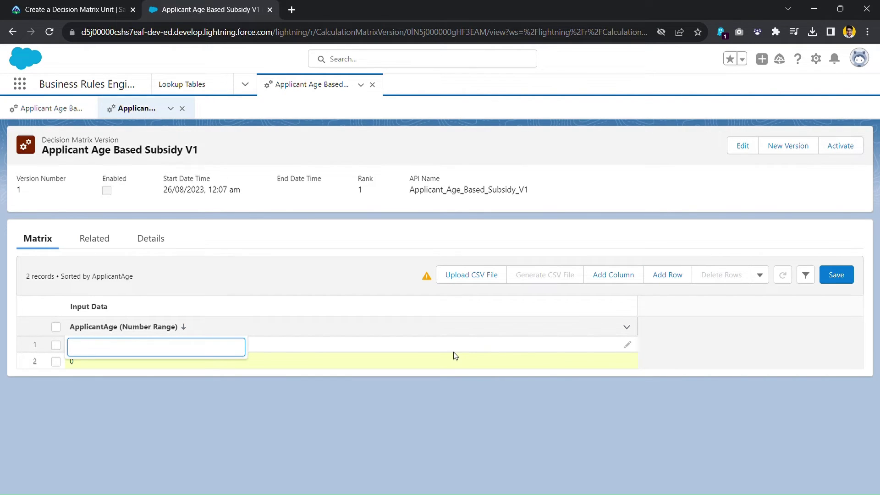
{"action": "key", "text": "Return"}
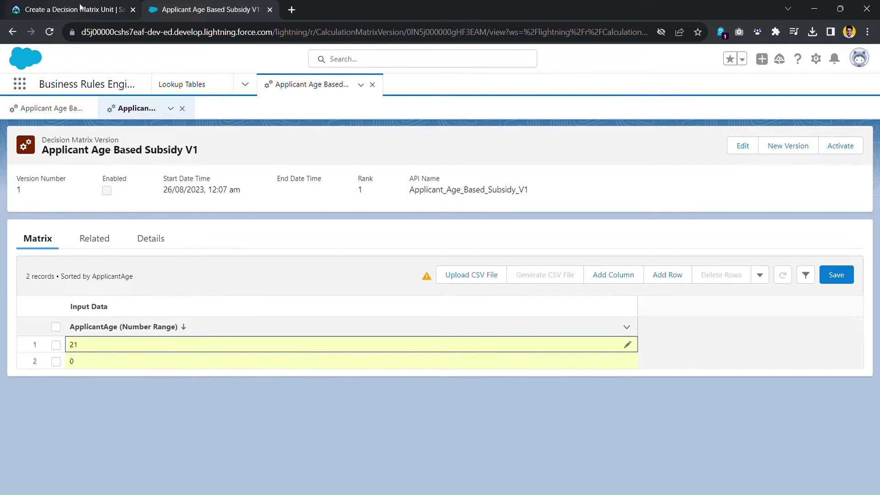
{"action": "left_click", "coordinate": [165, 417]}
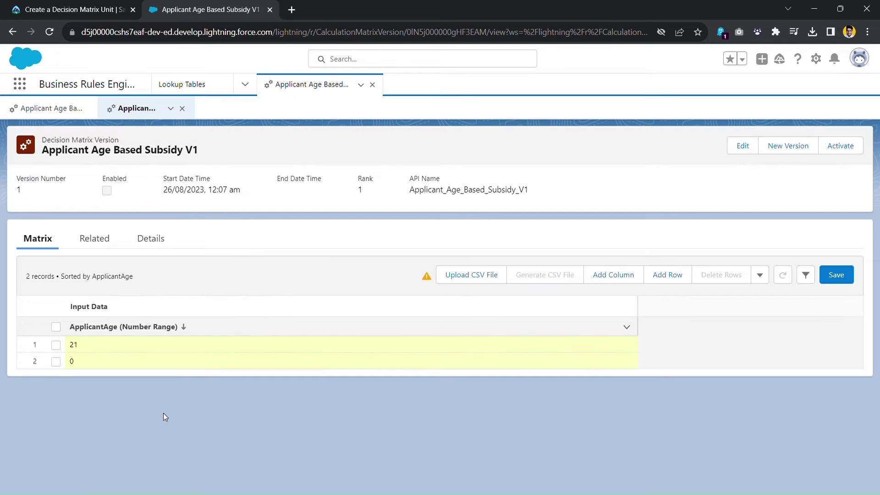
Add two more rows and fill the four ApplicantAge cells in order with 0, 21, 36 and 51, as the challenge lists
{"action": "left_click", "coordinate": [672, 281]}
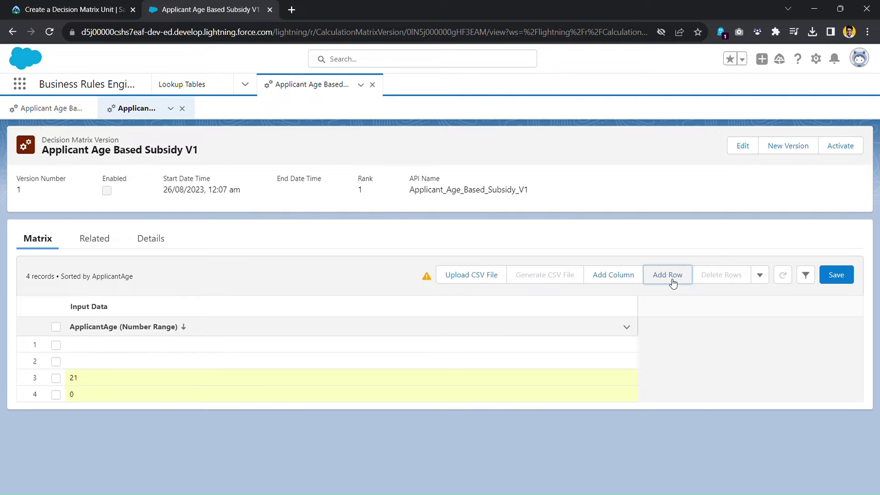
{"action": "left_click", "coordinate": [39, 10]}
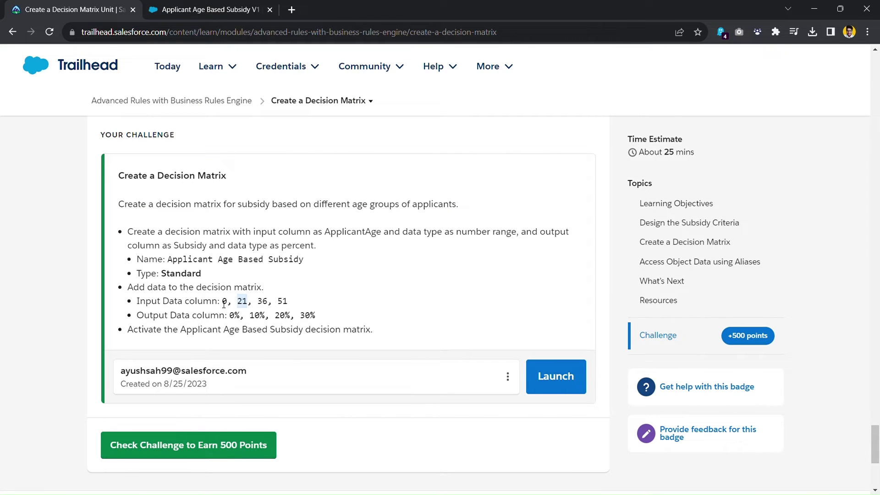
{"action": "left_click_drag", "start_coordinate": [224, 304], "coordinate": [293, 304]}
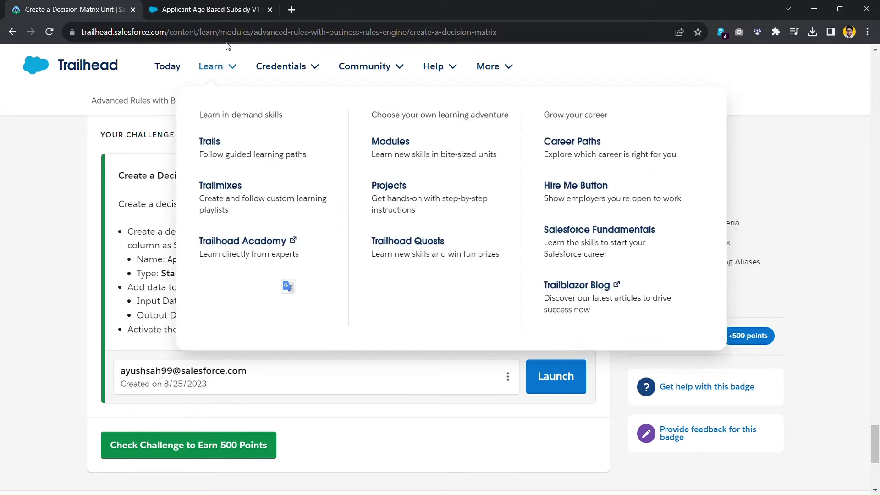
{"action": "left_click", "coordinate": [232, 11]}
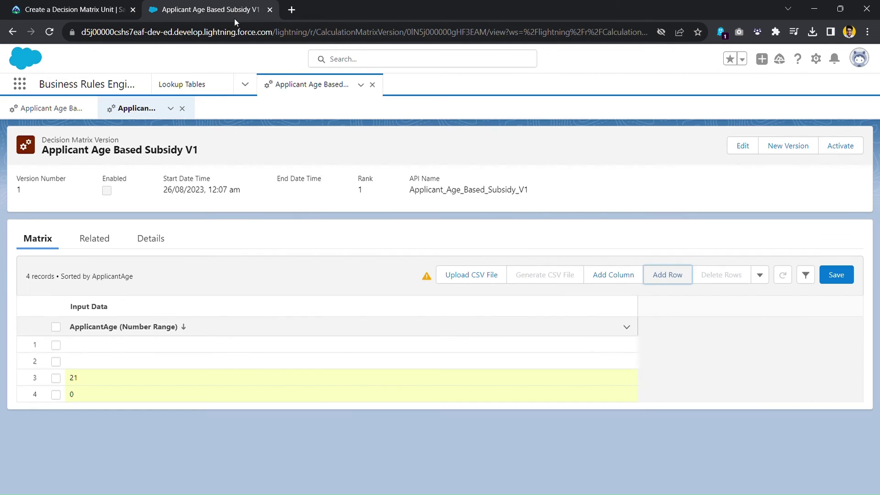
{"action": "left_click", "coordinate": [109, 347]}
{"action": "left_click", "coordinate": [627, 344]}
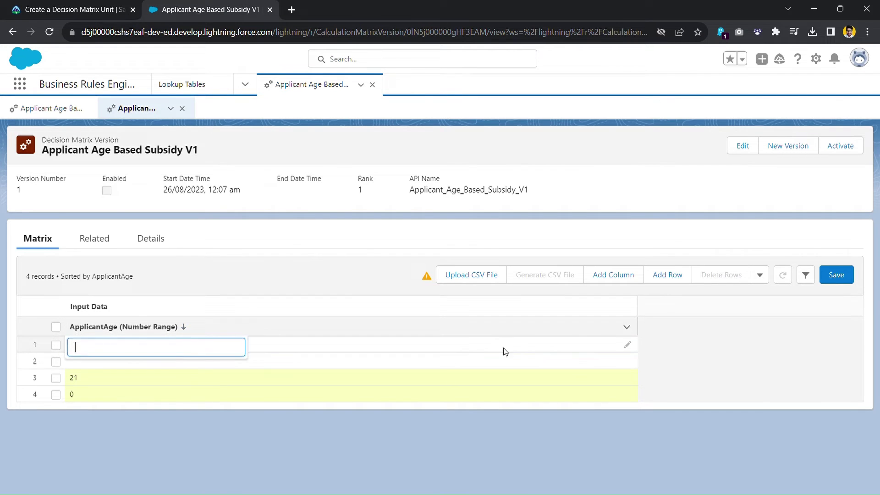
{"action": "left_click", "coordinate": [255, 343]}
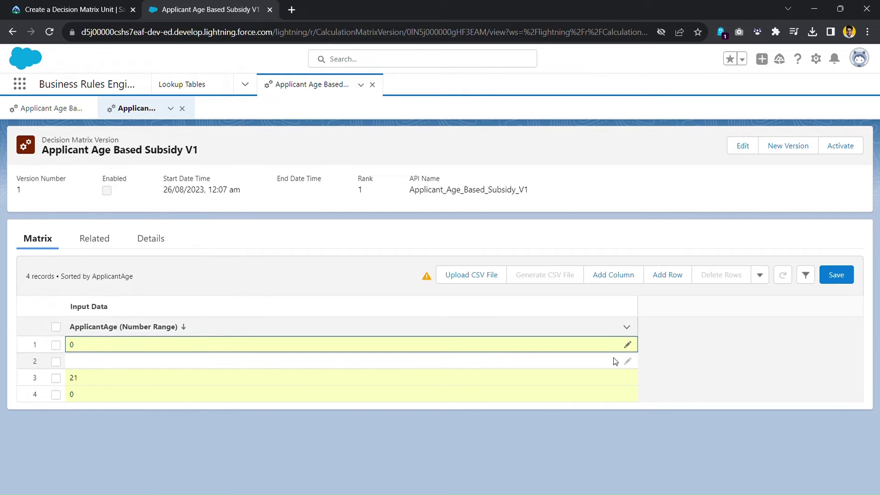
{"action": "left_click", "coordinate": [629, 363]}
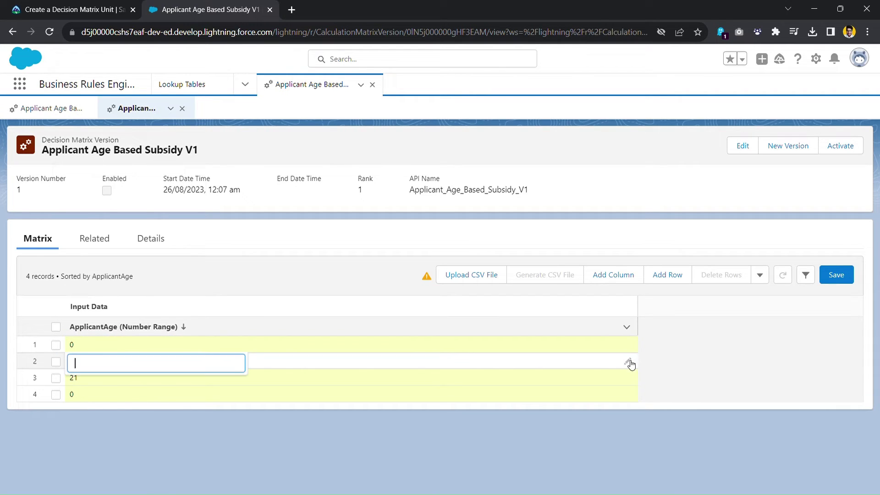
{"action": "type", "text": "21"}
{"action": "left_click", "coordinate": [528, 364]}
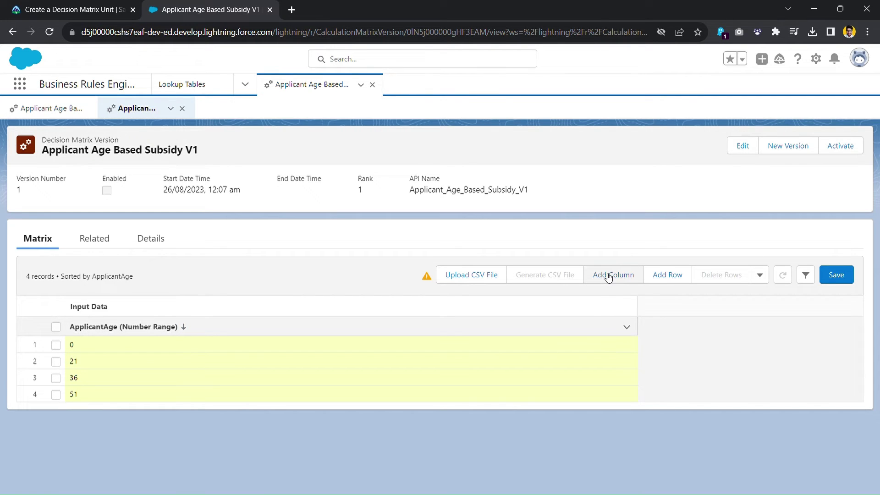
Start a new matrix column, using the output column name Subsidy from the challenge as its header, and set the header type to Output
{"action": "left_click", "coordinate": [608, 276]}
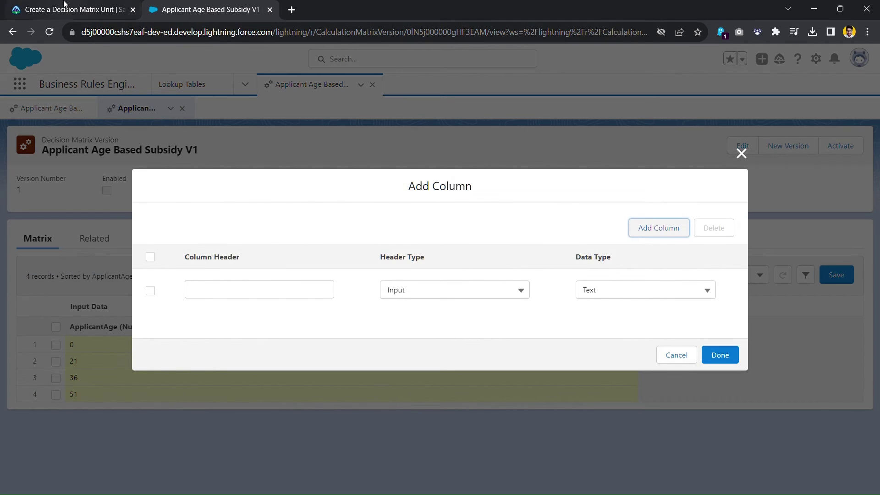
{"action": "left_click", "coordinate": [64, 5]}
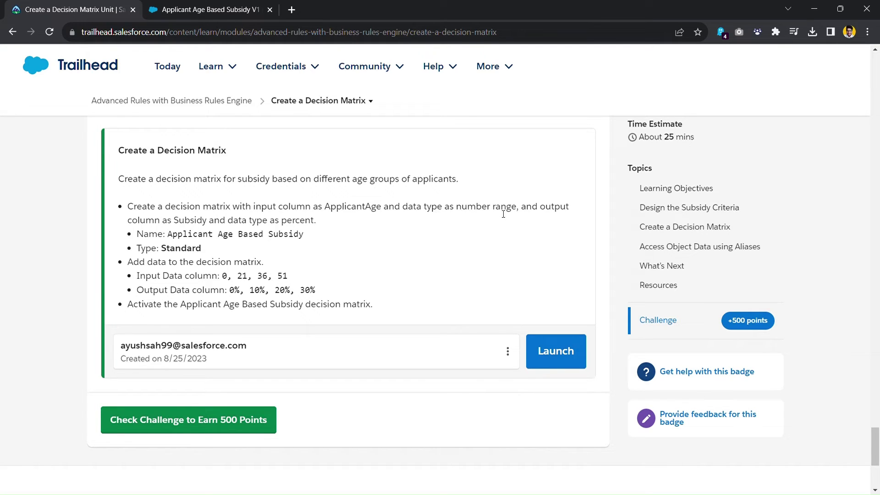
{"action": "triple_click", "coordinate": [473, 216]}
{"action": "left_click", "coordinate": [204, 224]}
{"action": "double_click", "coordinate": [203, 224]}
{"action": "key", "text": "ctrl+c"}
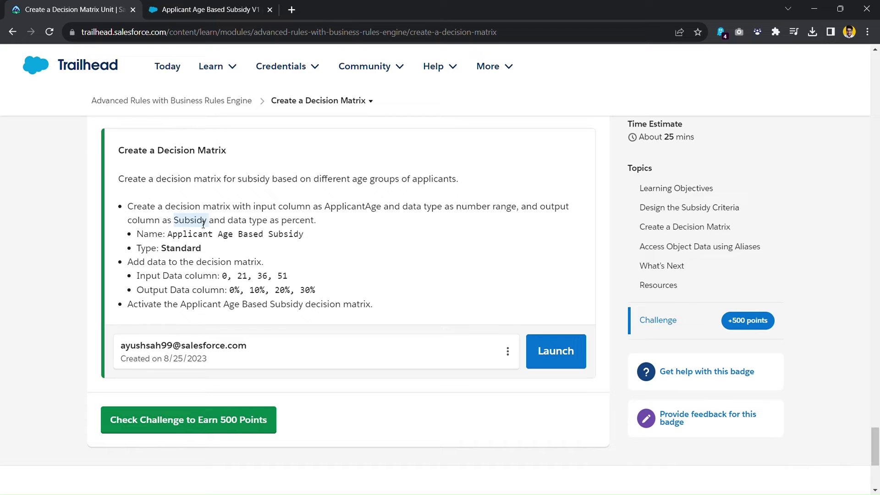
{"action": "left_click", "coordinate": [235, 13]}
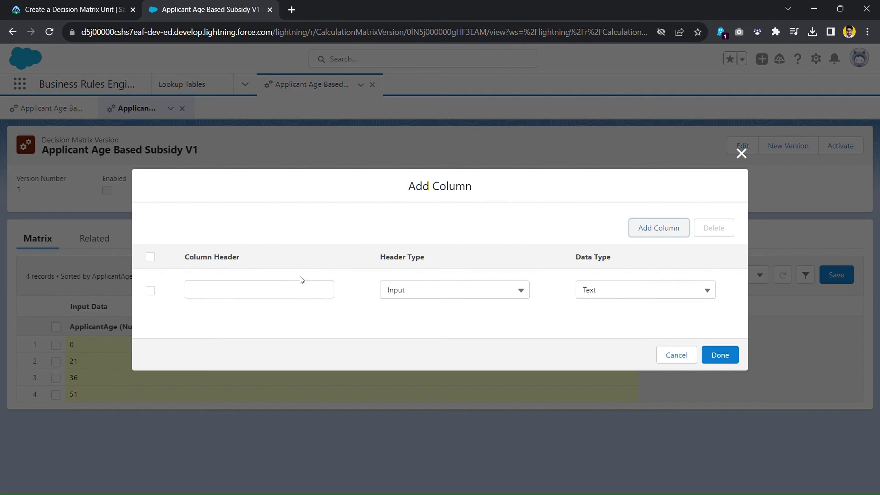
{"action": "left_click", "coordinate": [292, 297]}
{"action": "key", "text": "ctrl+v"}
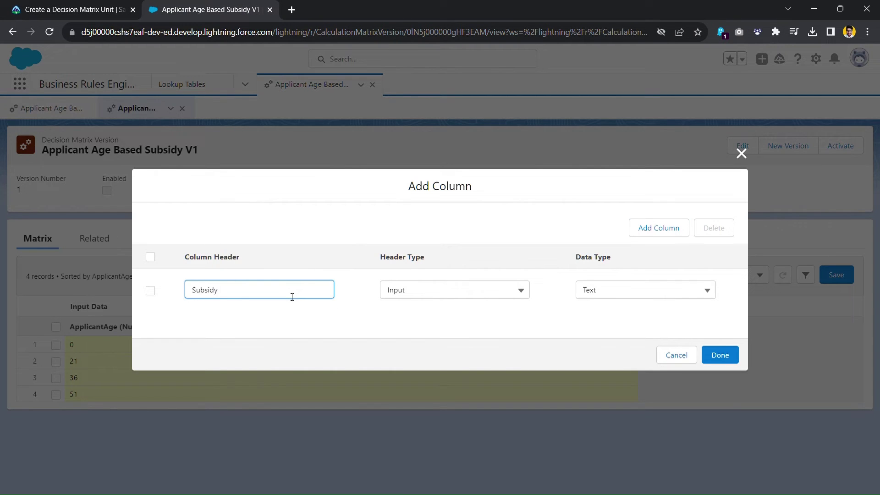
{"action": "left_click", "coordinate": [421, 297]}
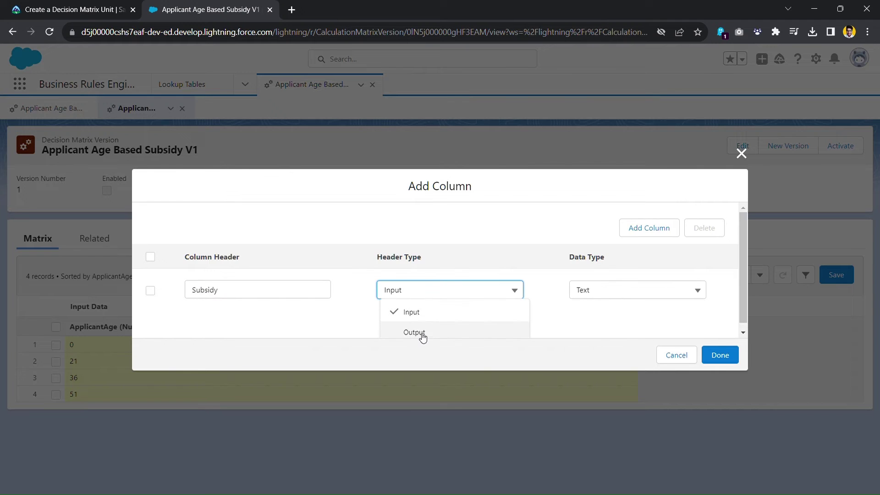
{"action": "left_click", "coordinate": [420, 335]}
Check the output data type required by the challenge, set Subsidy to Percent and add the column to the matrix
{"action": "left_click", "coordinate": [69, 10]}
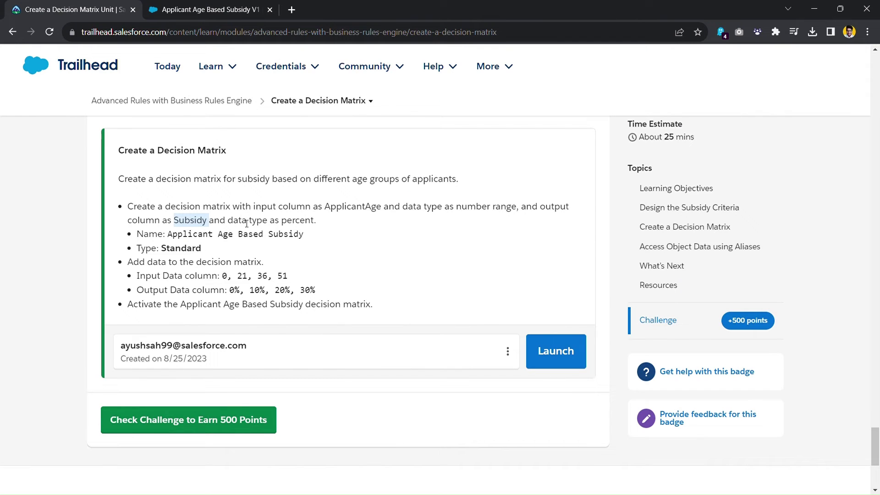
{"action": "left_click_drag", "start_coordinate": [235, 224], "coordinate": [318, 222]}
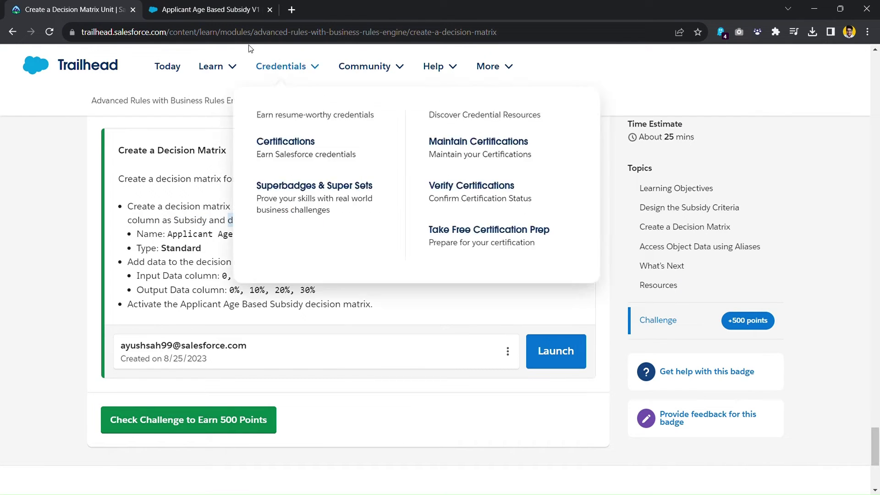
{"action": "left_click", "coordinate": [228, 17]}
{"action": "left_click", "coordinate": [618, 295]}
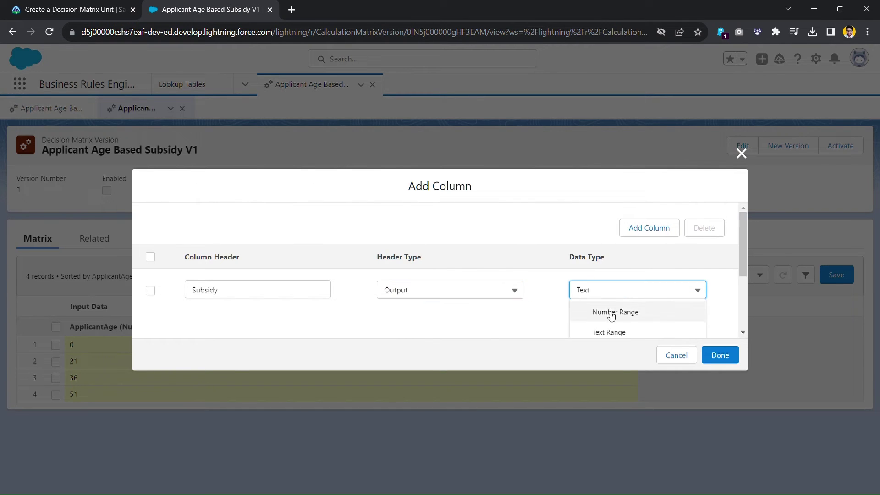
{"action": "scroll", "coordinate": [610, 328], "scroll_direction": "down", "scroll_amount": 2}
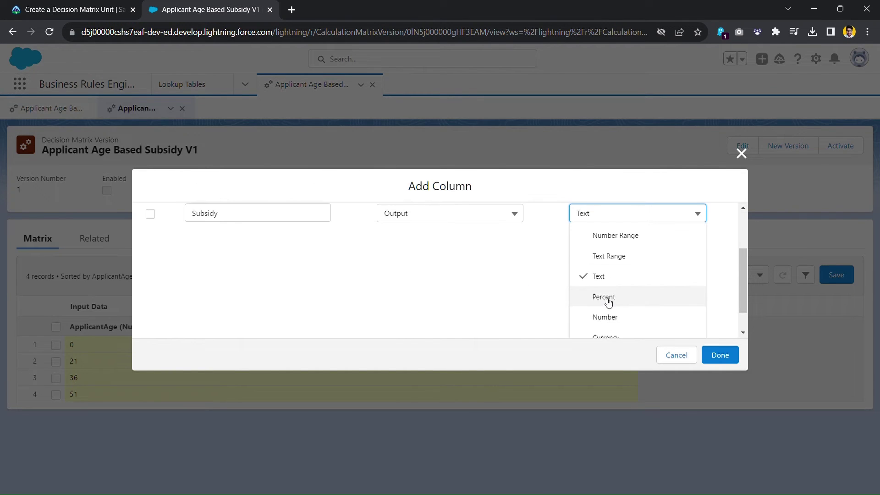
{"action": "left_click", "coordinate": [608, 302]}
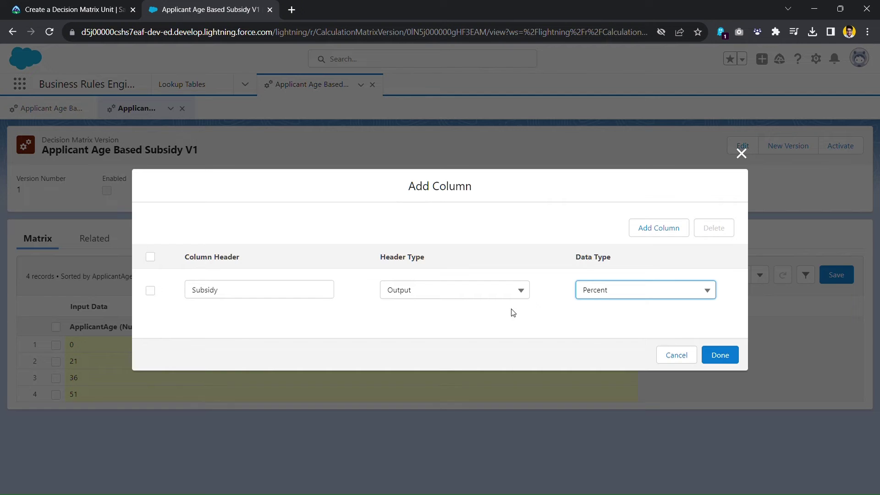
{"action": "left_click", "coordinate": [720, 356]}
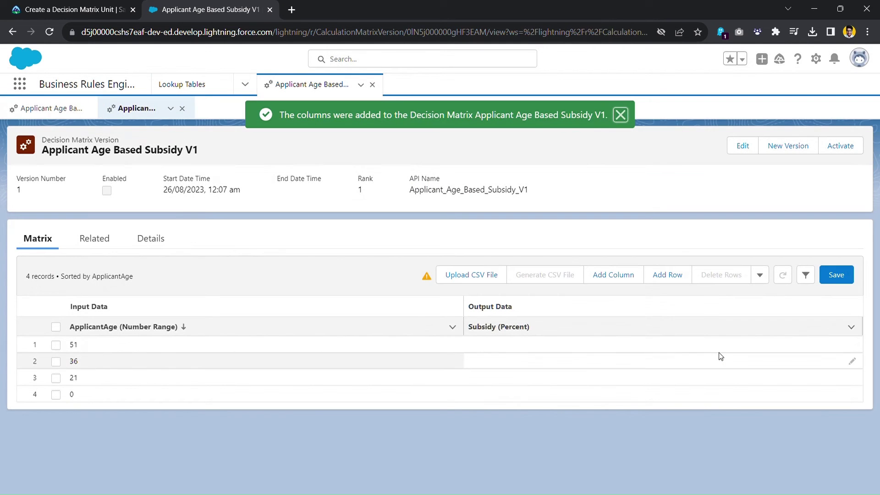
Add a blank row and delete the four existing rows with ApplicantAge 51, 36, 21 and 0
{"action": "left_click", "coordinate": [668, 275]}
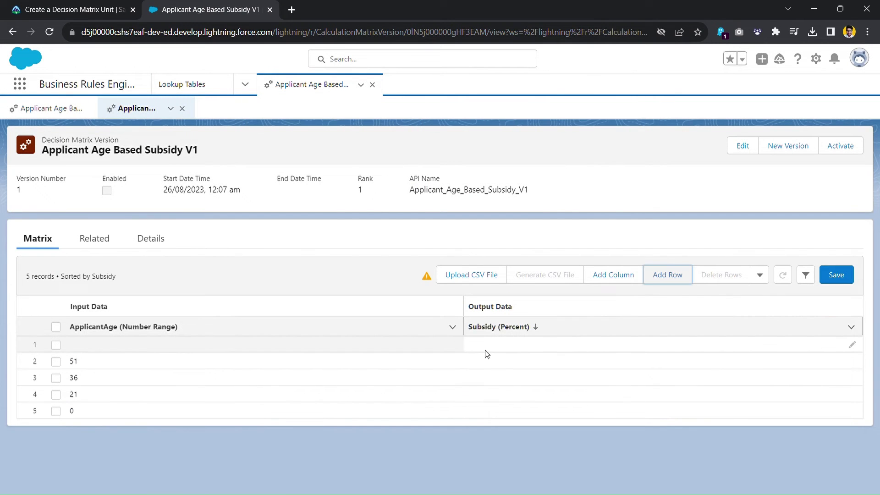
{"action": "left_click", "coordinate": [56, 362]}
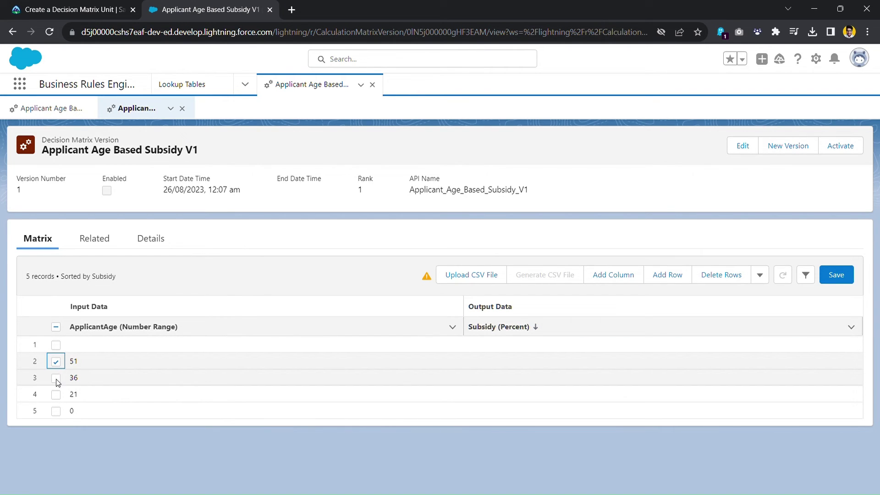
{"action": "left_click", "coordinate": [56, 379]}
{"action": "left_click", "coordinate": [56, 395]}
{"action": "left_click", "coordinate": [56, 411]}
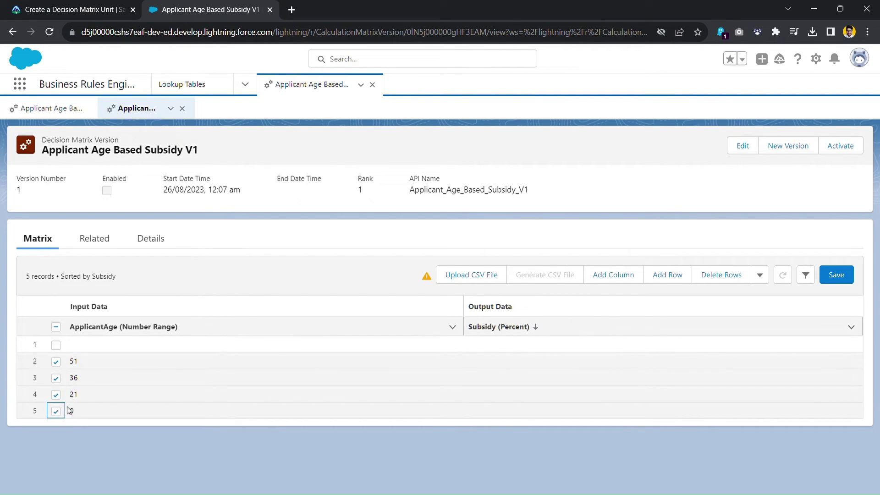
{"action": "left_click", "coordinate": [716, 278]}
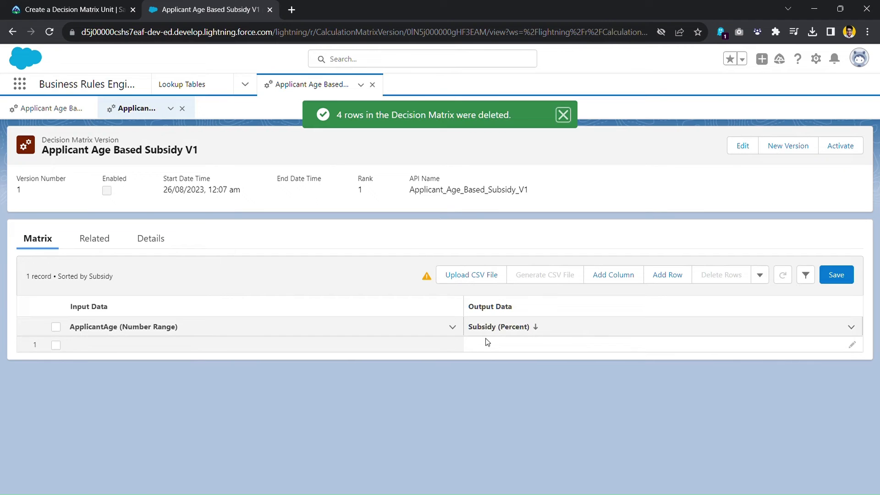
Check the challenge's input data values and set the blank row's ApplicantAge to 0
{"action": "left_click", "coordinate": [454, 347]}
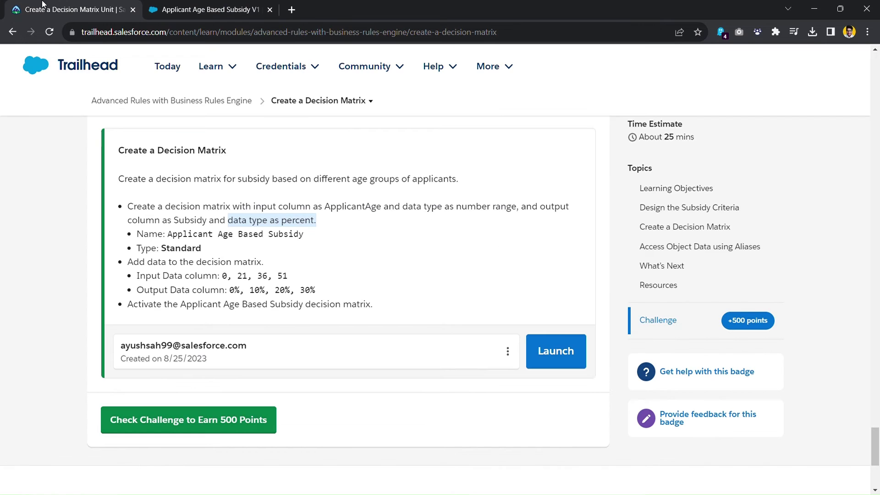
{"action": "left_click", "coordinate": [44, 8]}
{"action": "left_click", "coordinate": [229, 278]}
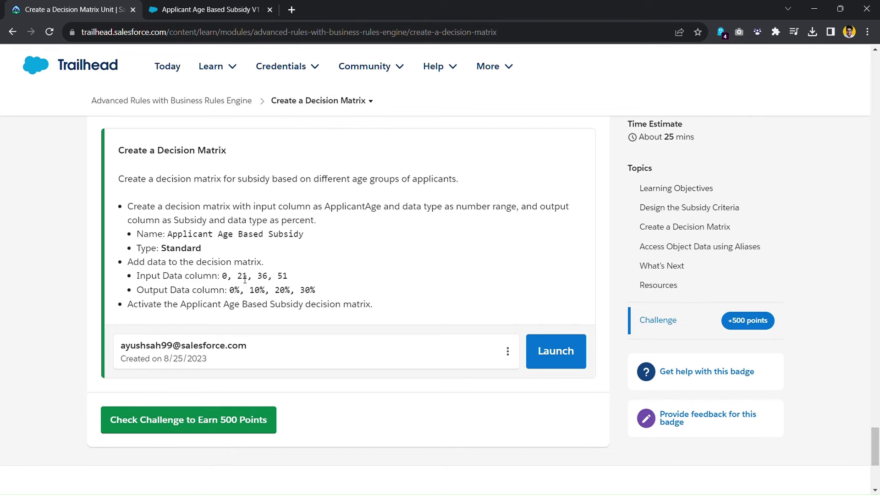
{"action": "left_click", "coordinate": [207, 10]}
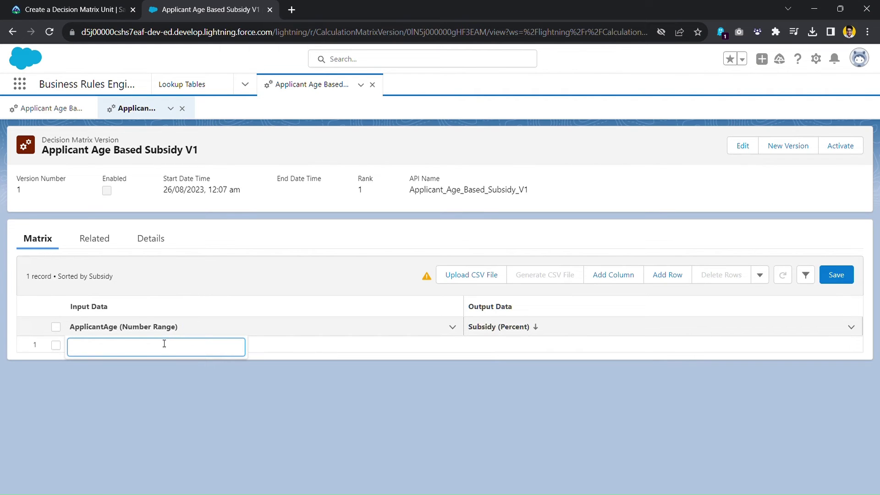
{"action": "key", "text": "Return"}
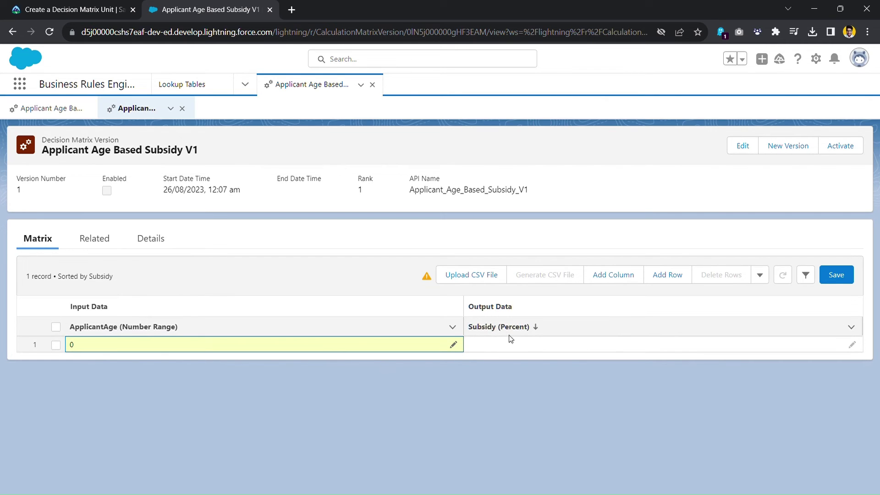
Add three more rows to the matrix and set the first row's ApplicantAge to 0
{"action": "left_click", "coordinate": [676, 278]}
{"action": "left_click", "coordinate": [676, 278]}
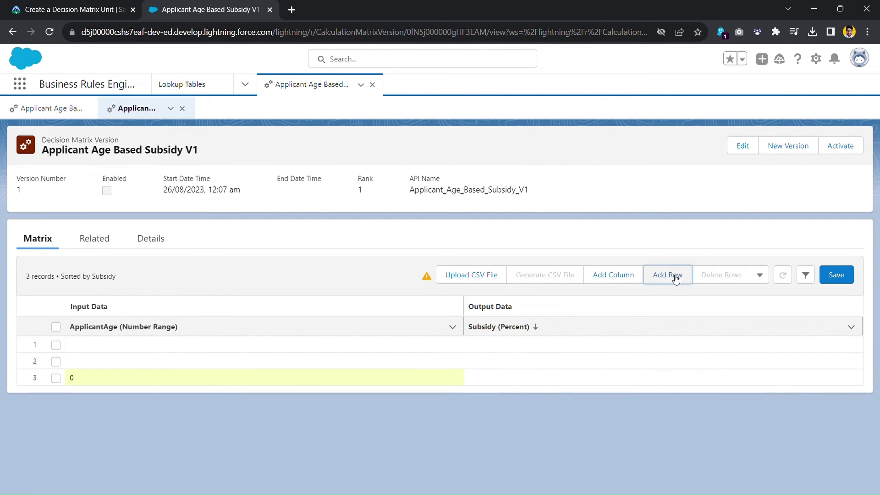
{"action": "left_click", "coordinate": [675, 279]}
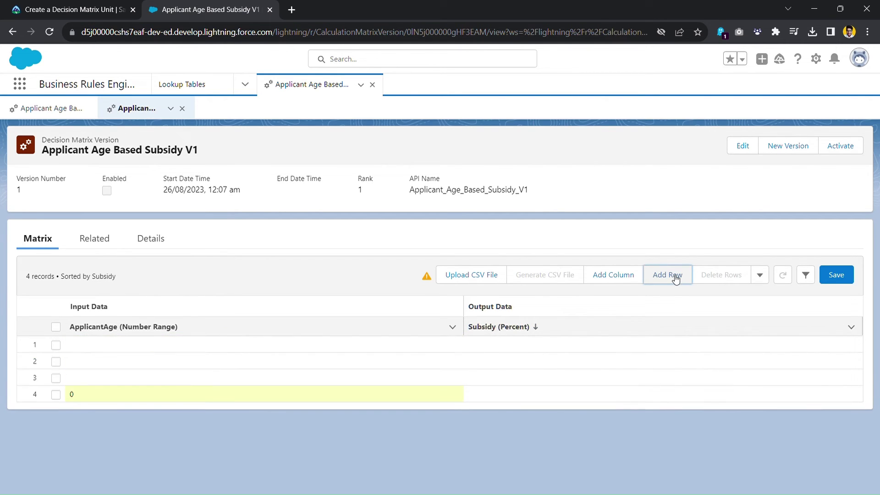
{"action": "left_click", "coordinate": [225, 347]}
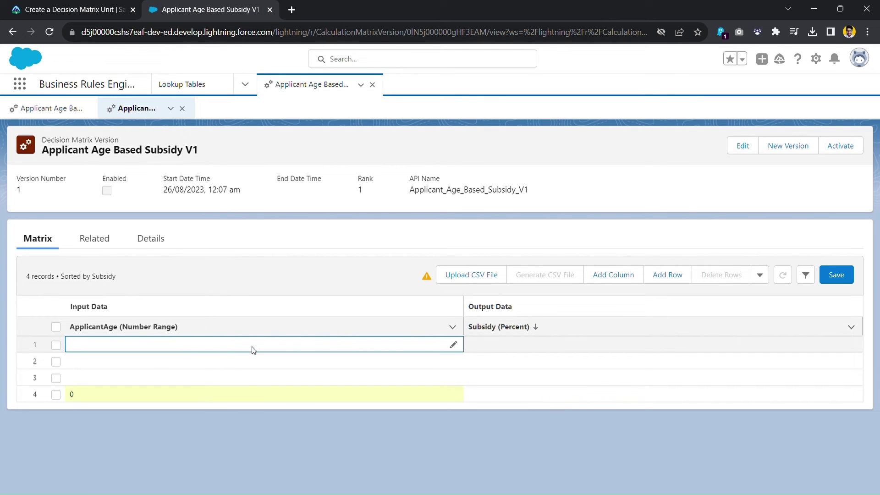
{"action": "double_click", "coordinate": [252, 347]}
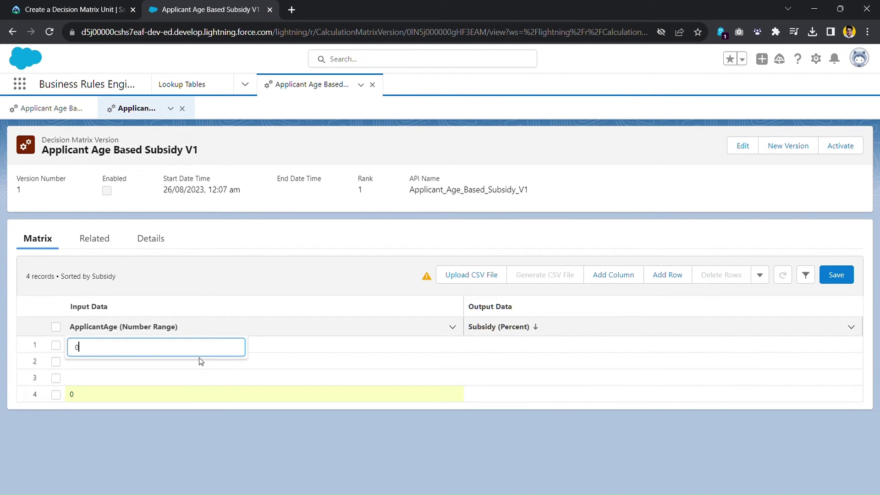
{"action": "key", "text": "Return"}
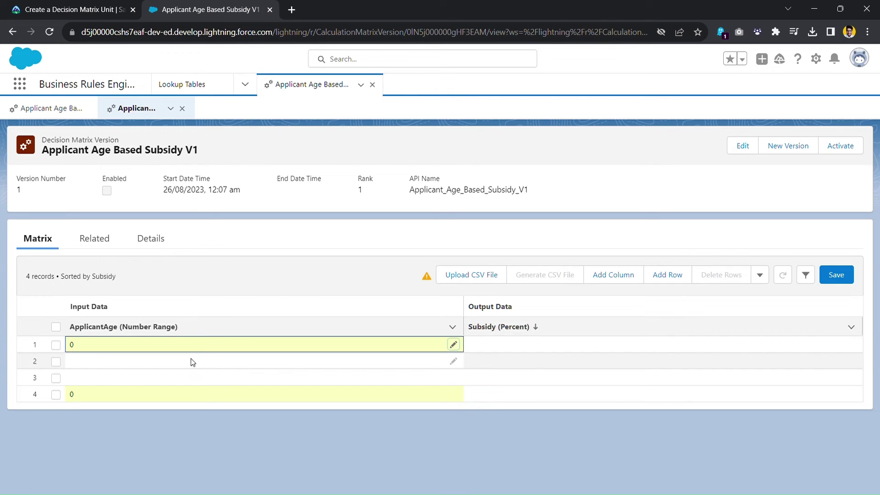
Set the ApplicantAge cells of the second, third and fourth rows to 21, 36 and 51
{"action": "left_click", "coordinate": [182, 362]}
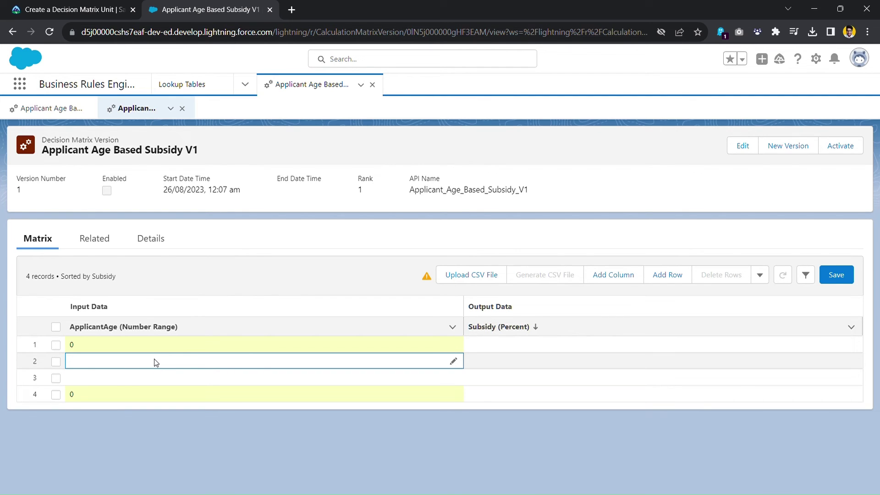
{"action": "left_click", "coordinate": [455, 363]}
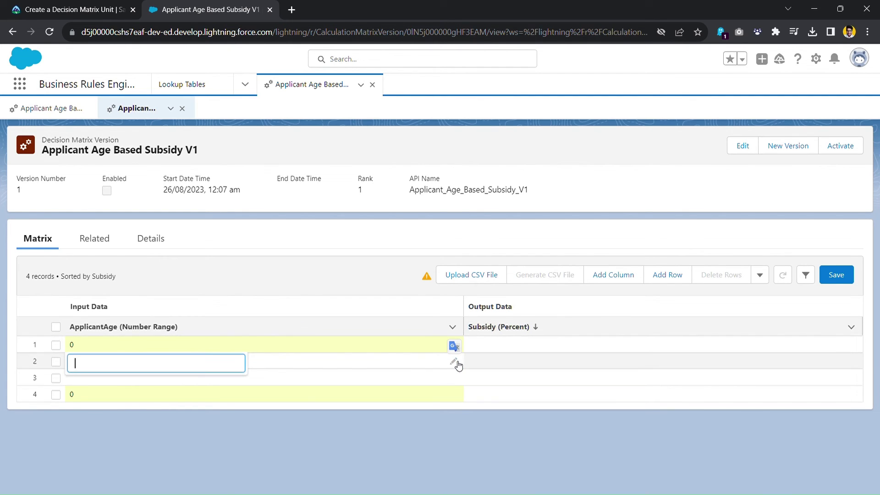
{"action": "key", "text": "Return"}
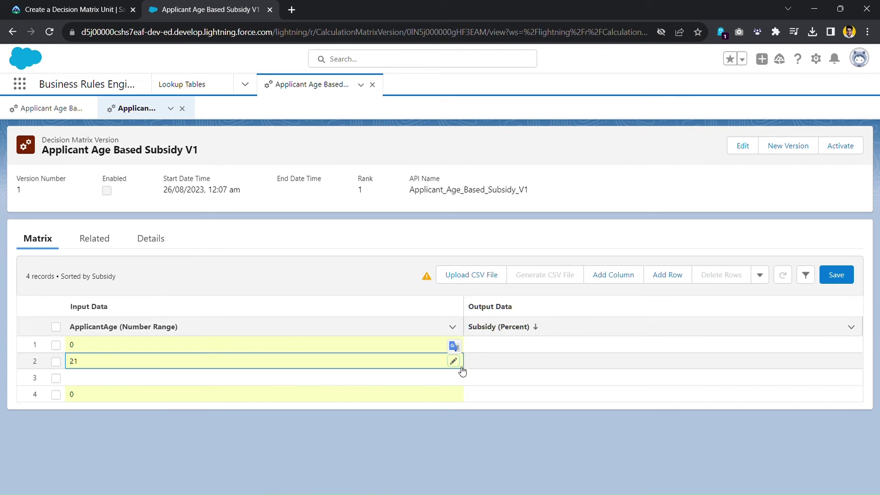
{"action": "left_click", "coordinate": [450, 382]}
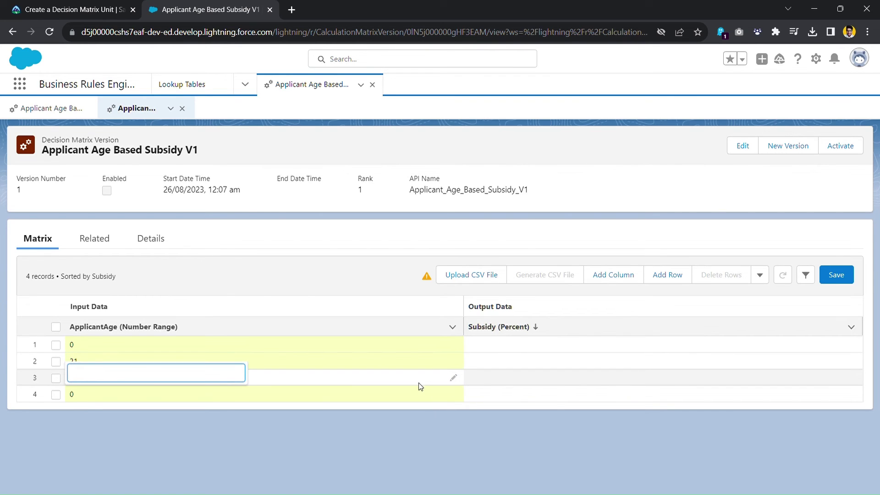
{"action": "key", "text": "Return"}
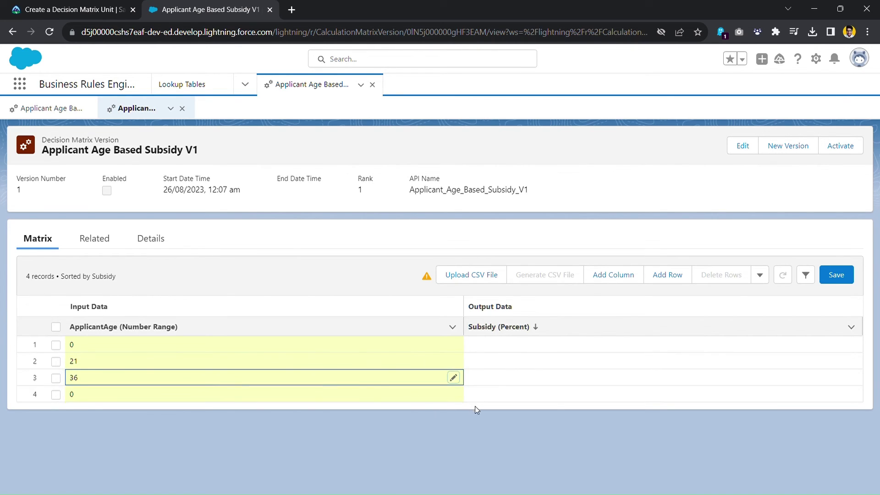
{"action": "left_click", "coordinate": [455, 396]}
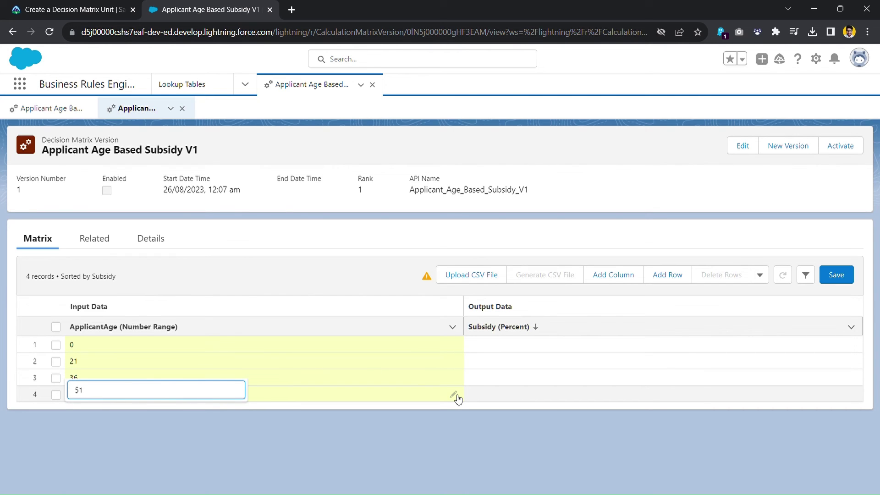
{"action": "type", "text": "51"}
{"action": "key", "text": "Return"}
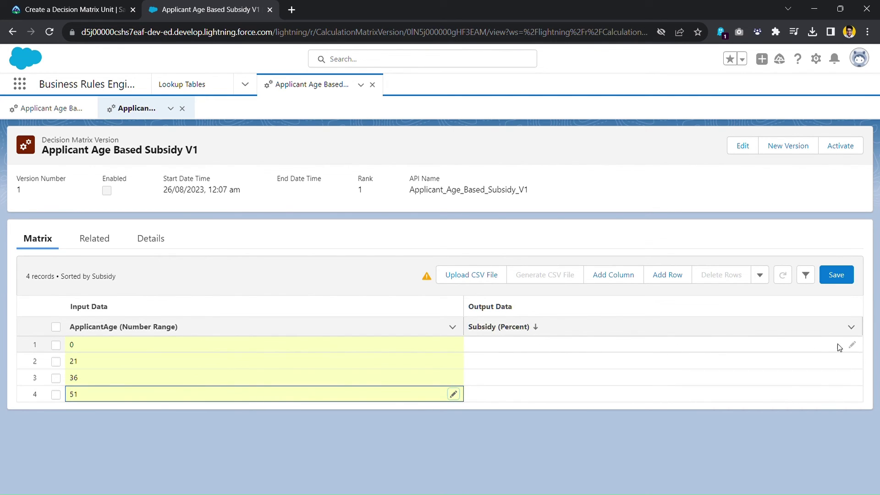
Check the challenge's output data values on Trailhead and set the first row's Subsidy to 0
{"action": "left_click", "coordinate": [852, 345]}
{"action": "left_click", "coordinate": [101, 5]}
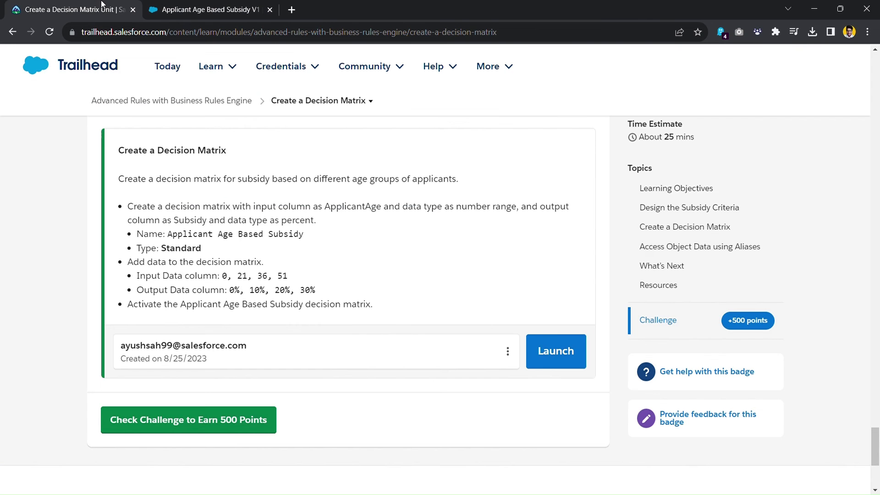
{"action": "left_click_drag", "start_coordinate": [138, 292], "coordinate": [321, 294]}
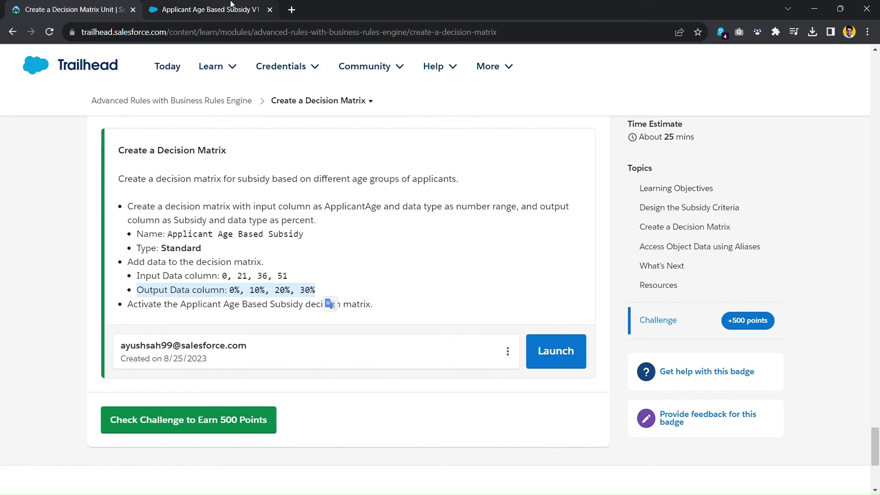
{"action": "left_click", "coordinate": [201, 9]}
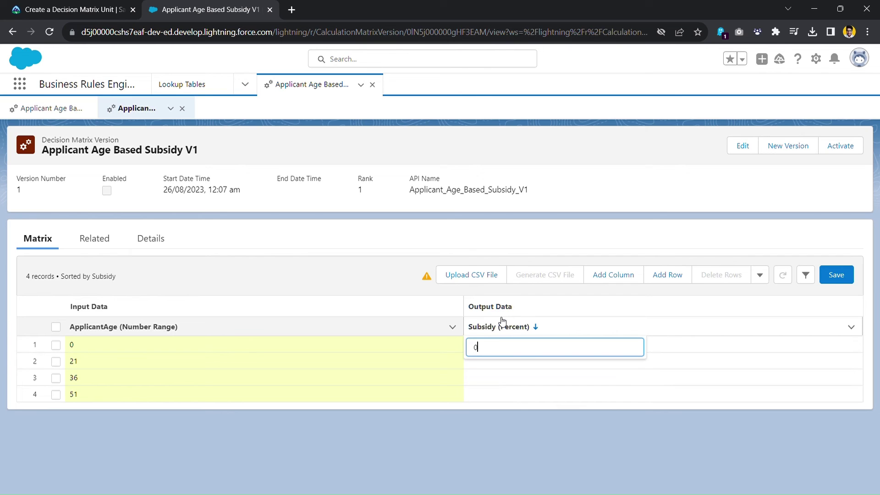
{"action": "key", "text": "Return"}
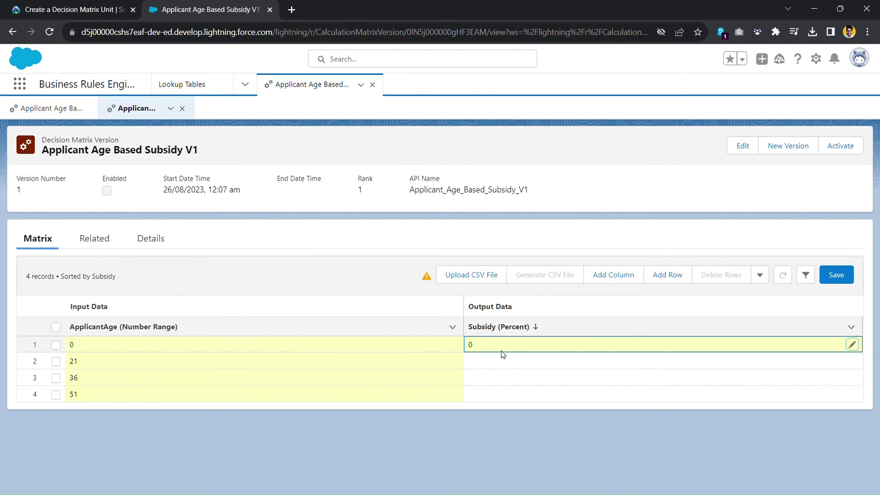
Set the Subsidy cells of the second, third and fourth rows to 10, 20 and 30
{"action": "left_click", "coordinate": [853, 363]}
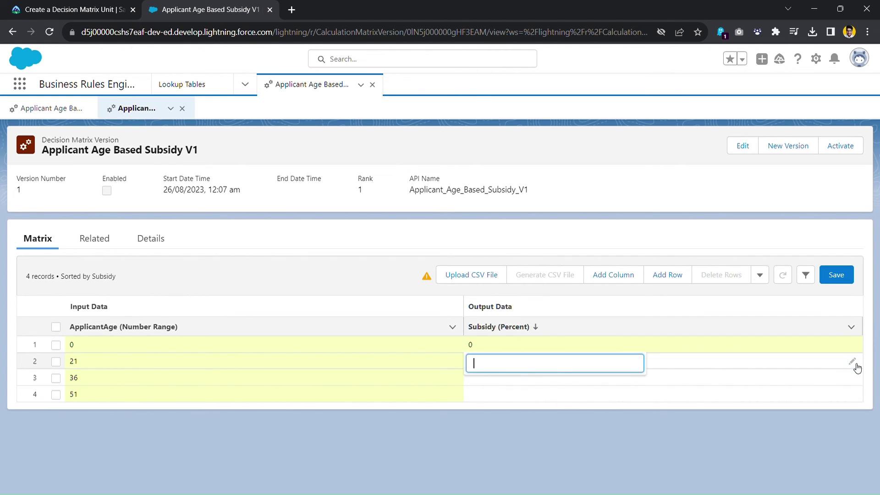
{"action": "type", "text": "10"}
{"action": "key", "text": "Return"}
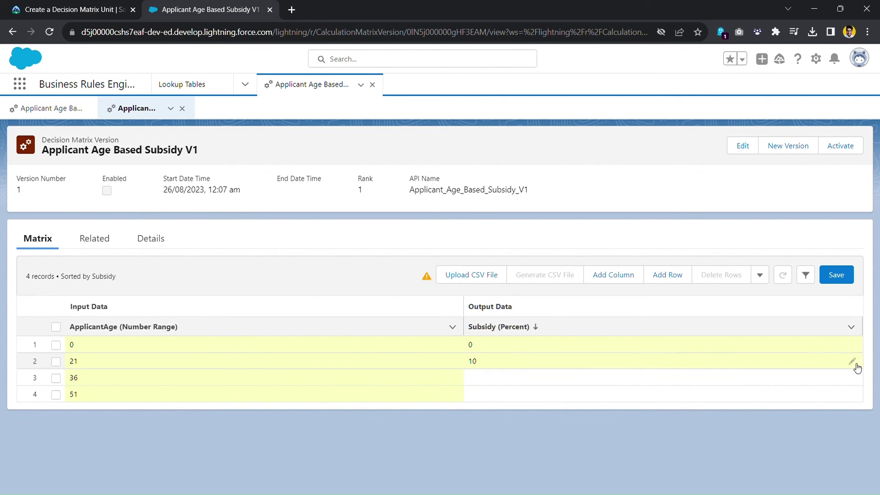
{"action": "left_click", "coordinate": [854, 380]}
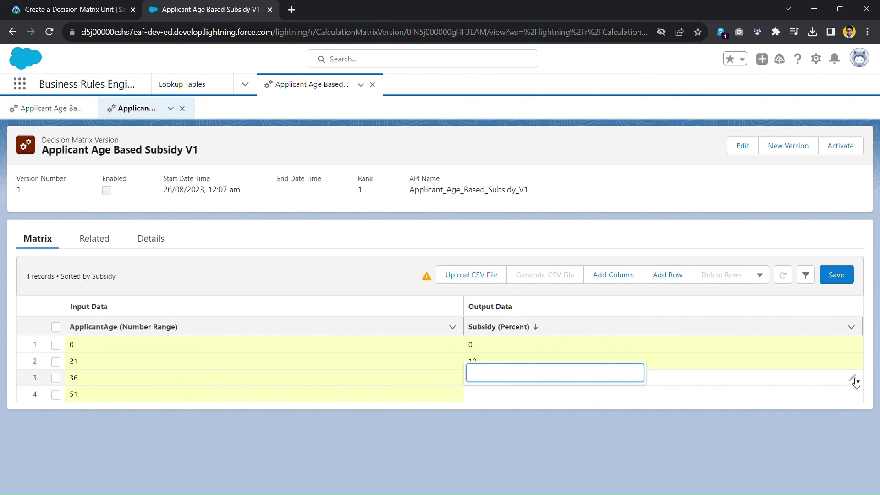
{"action": "type", "text": "20"}
{"action": "key", "text": "Return"}
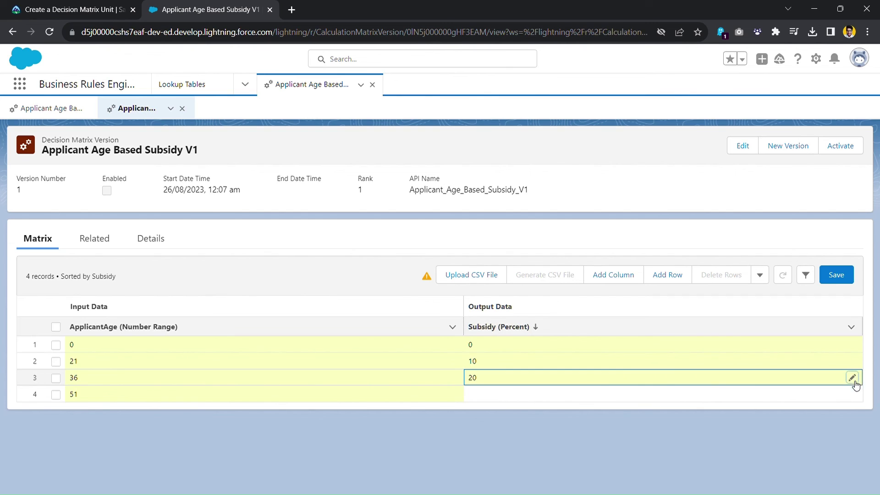
{"action": "left_click", "coordinate": [854, 395]}
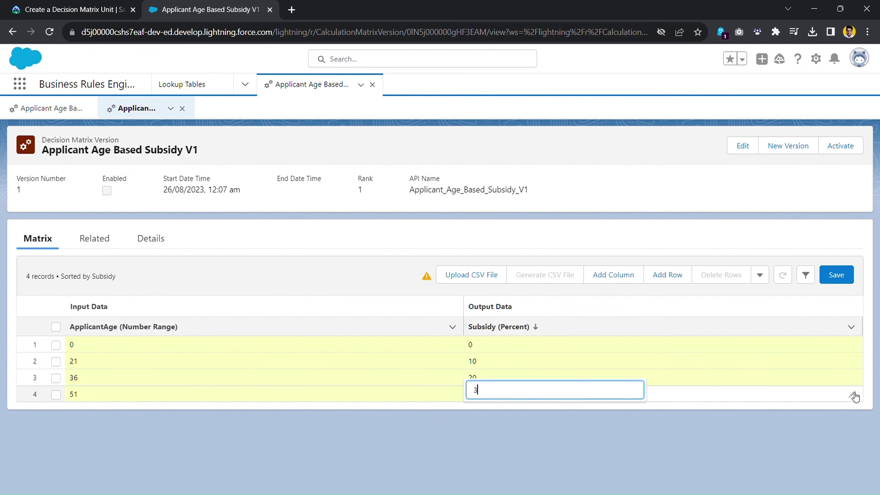
{"action": "type", "text": "30"}
{"action": "key", "text": "Return"}
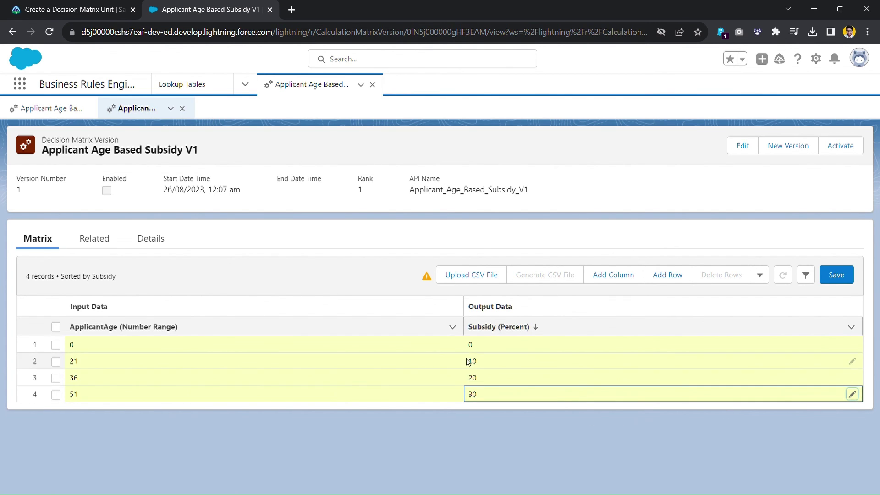
Check the challenge's activation requirement on Trailhead, then save the matrix data and activate the Applicant Age Based Subsidy V1 version
{"action": "left_click", "coordinate": [55, 6]}
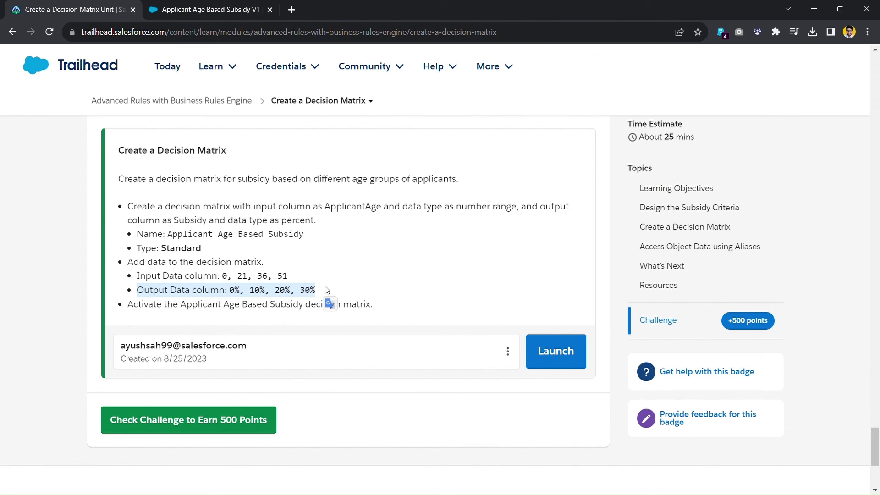
{"action": "left_click", "coordinate": [165, 306]}
{"action": "left_click_drag", "start_coordinate": [132, 310], "coordinate": [379, 312]}
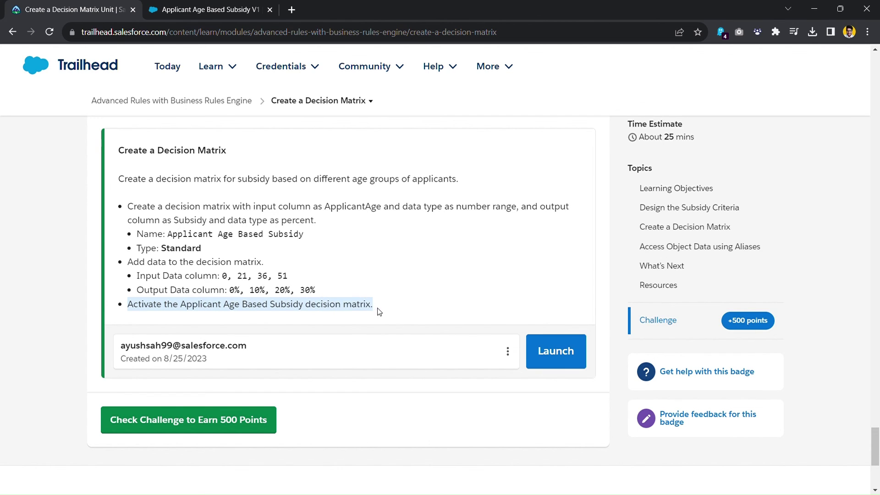
{"action": "left_click", "coordinate": [204, 9]}
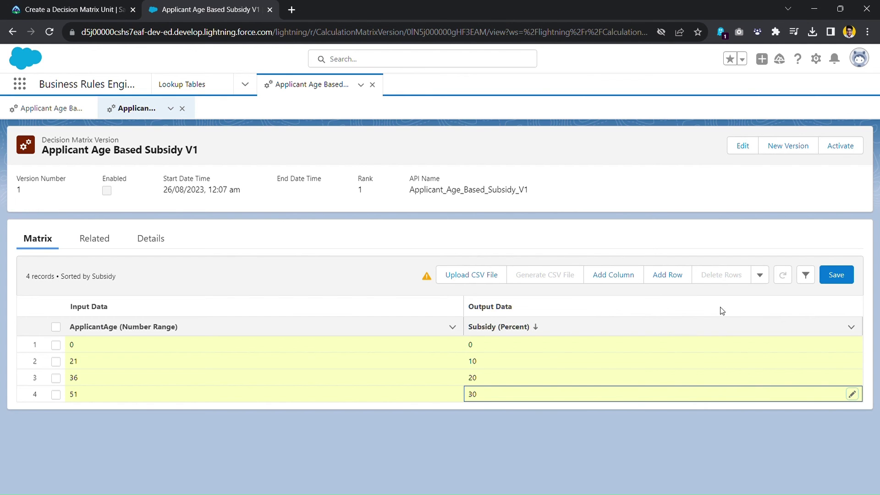
{"action": "left_click", "coordinate": [840, 279]}
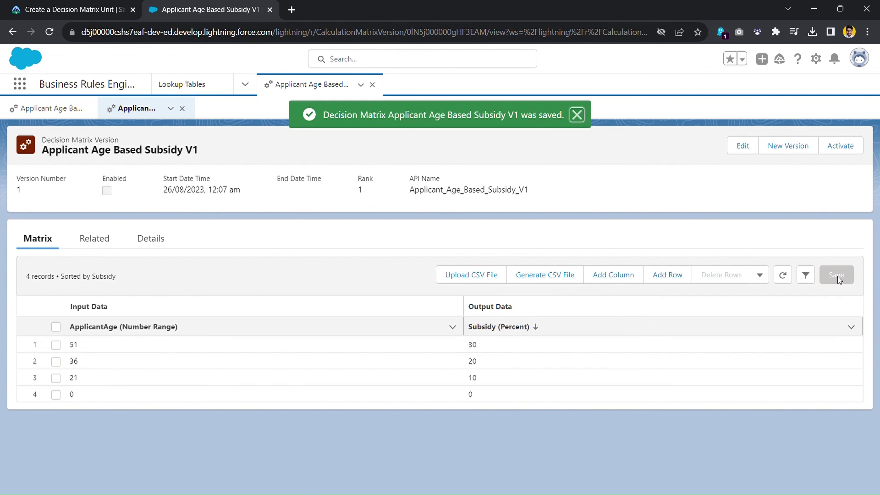
{"action": "left_click", "coordinate": [839, 151]}
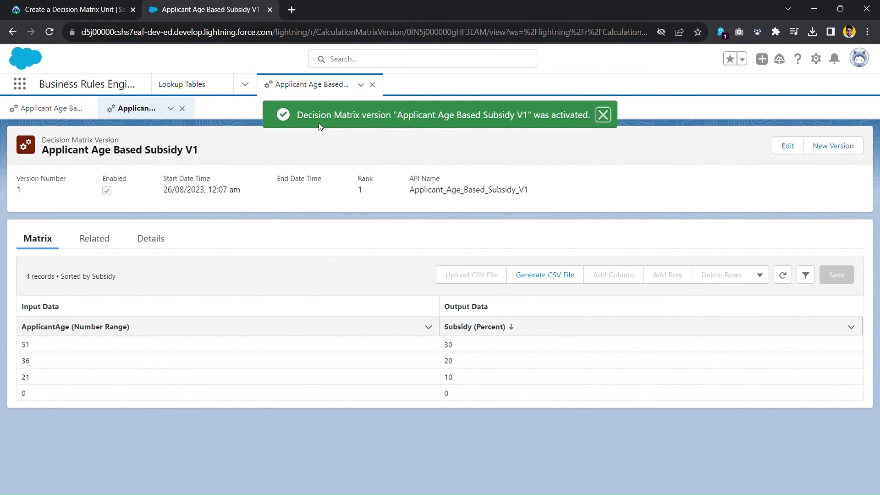
{"action": "left_click_drag", "start_coordinate": [296, 116], "coordinate": [471, 124]}
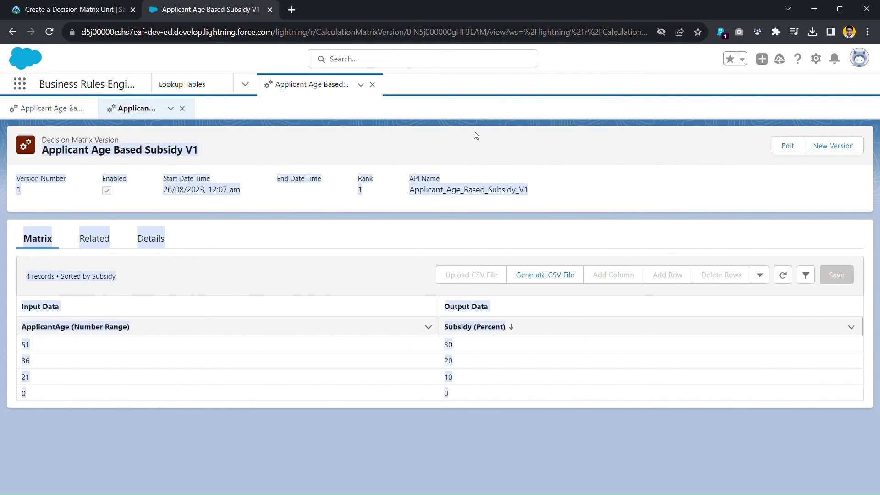
{"action": "left_click", "coordinate": [477, 136]}
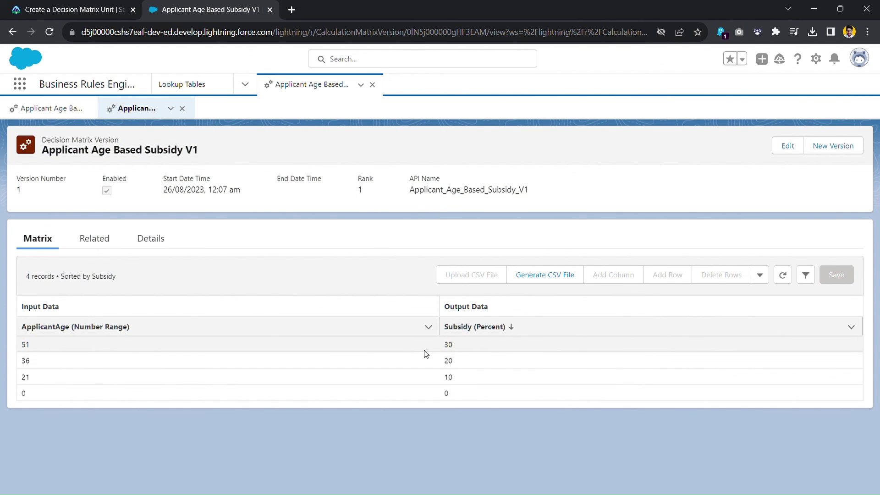
Switch to the Trailhead unit and submit the Create a Decision Matrix challenge for checking
{"action": "left_click", "coordinate": [65, 6]}
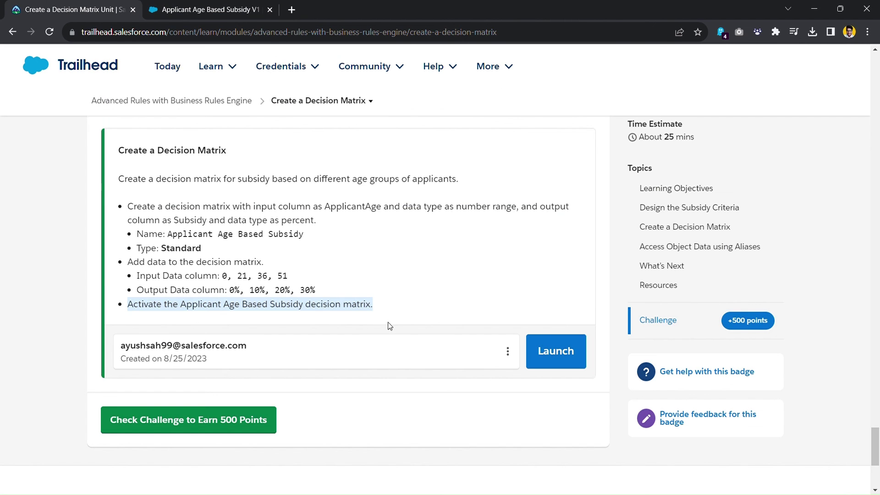
{"action": "left_click", "coordinate": [147, 419]}
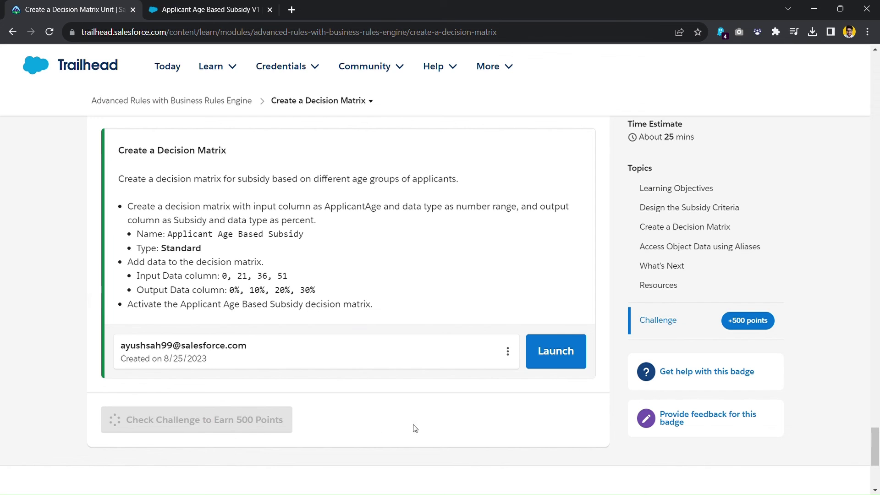